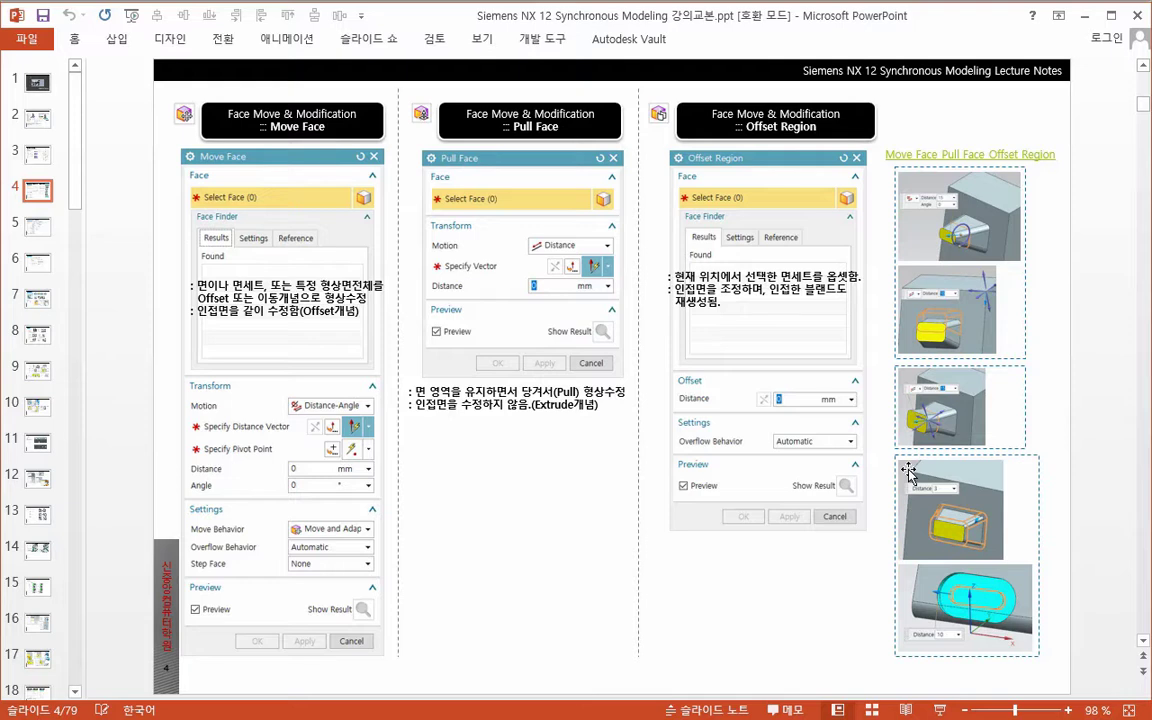
Switch from the lecture slides to the Move Face_Pull Face_Offset Region part in NX.
key(alt+Tab)
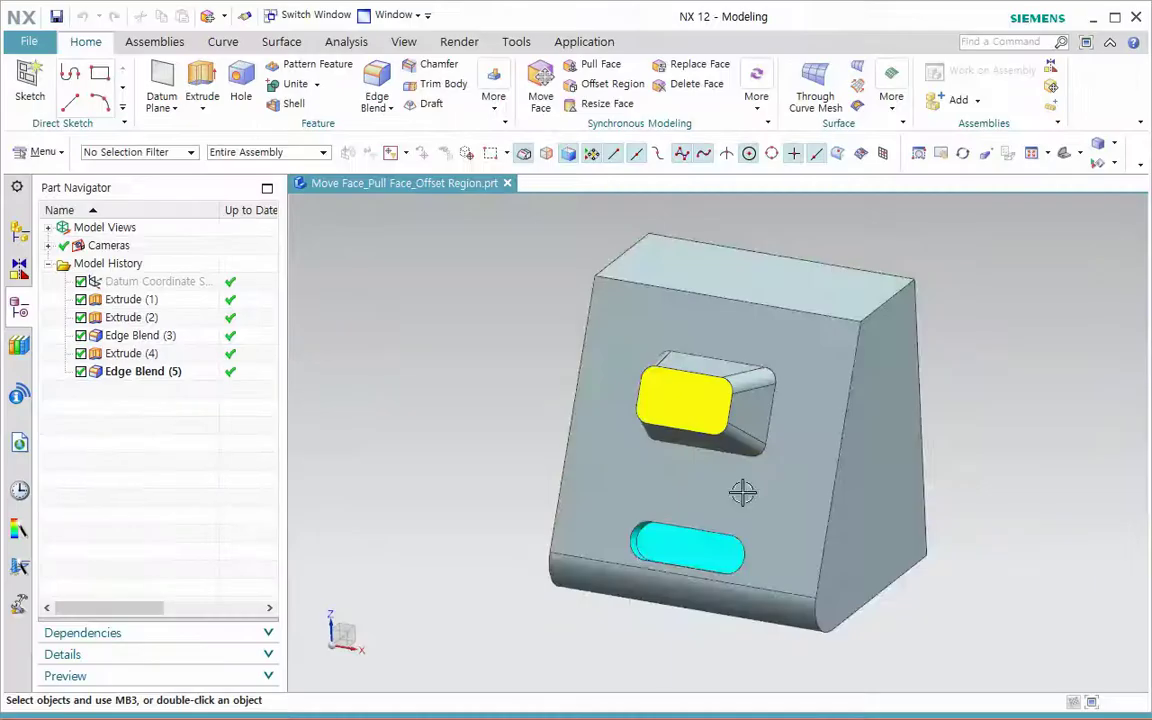
mouse_move(451, 544)
middle_down()
mouse_move(437, 541)
mouse_move(450, 532)
middle_up()
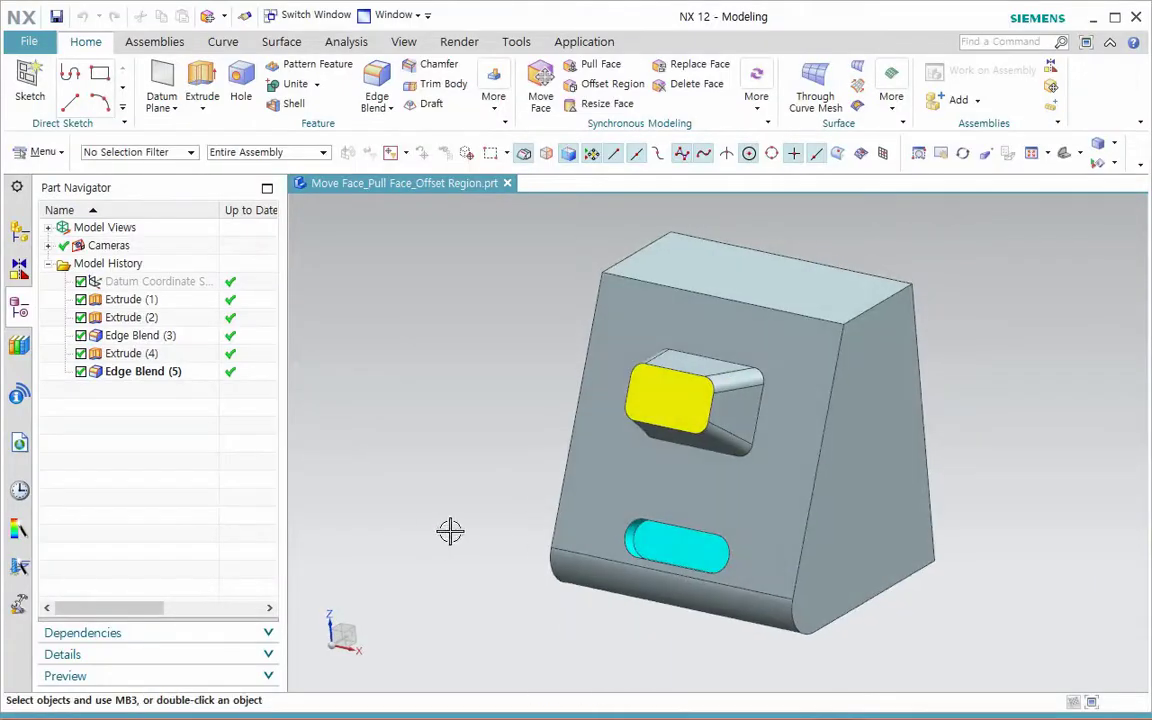
Try moving the boss's yellow end face outward by about 13 mm with Move Face, and cancel.
click(548, 106)
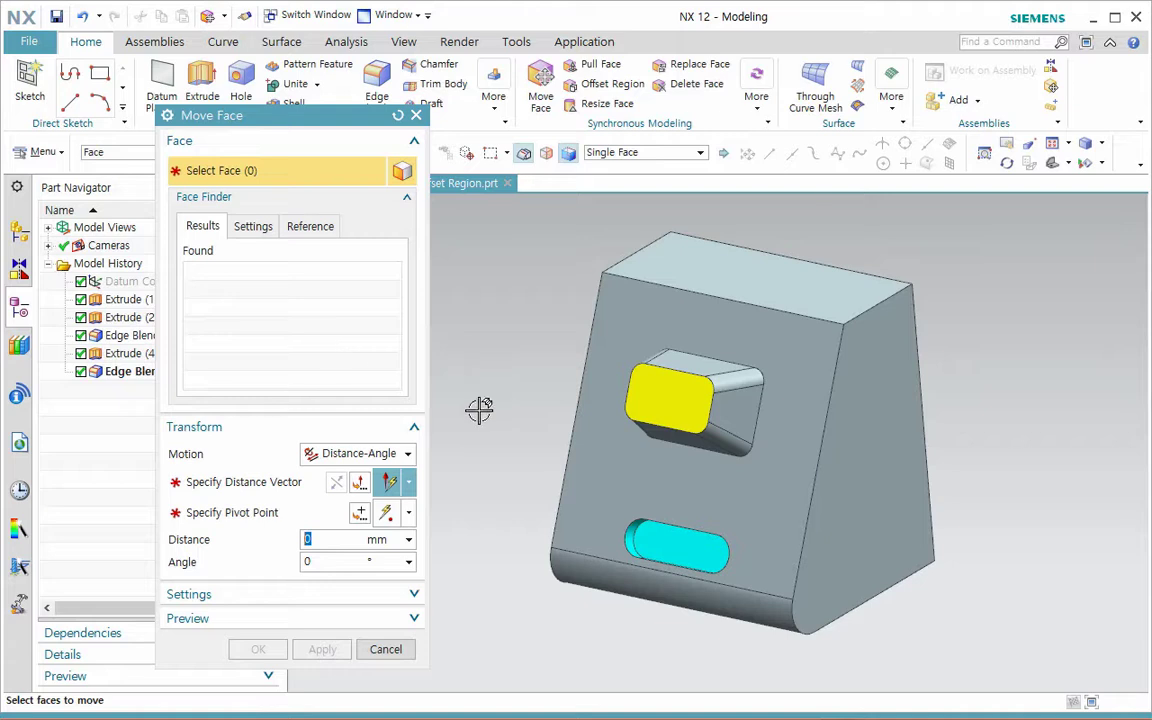
click(673, 413)
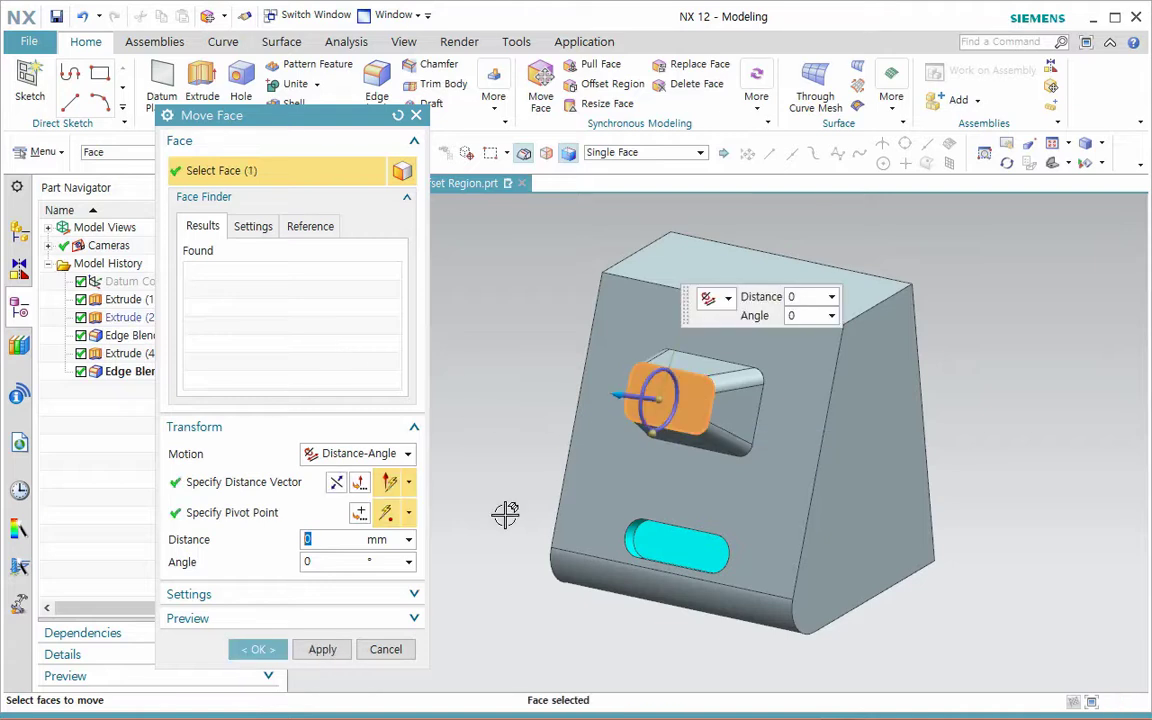
middle_drag(517, 489, 641, 268)
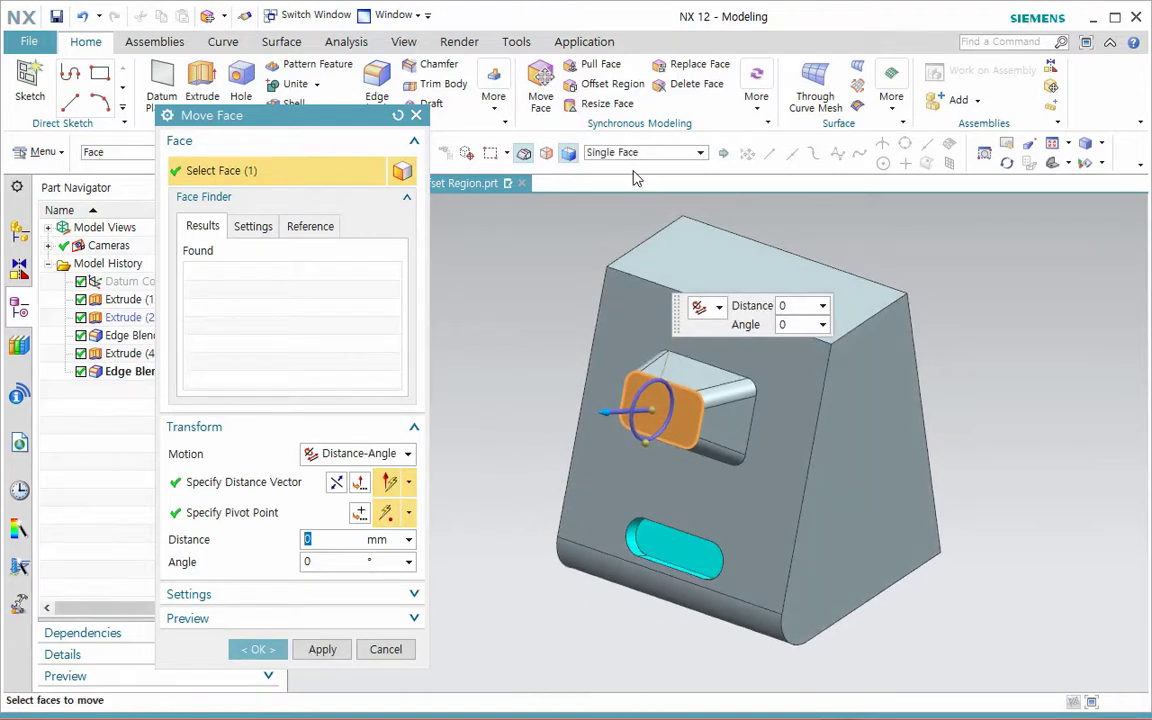
mouse_move(547, 474)
middle_down()
mouse_move(532, 463)
mouse_move(545, 478)
middle_up()
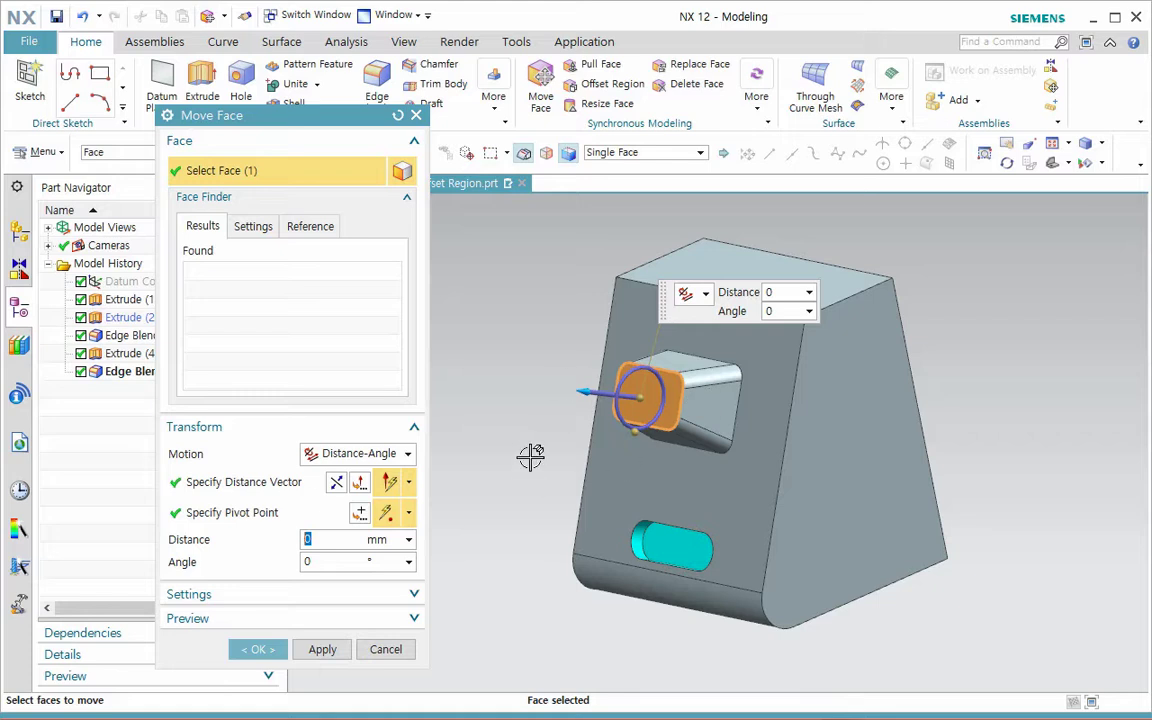
middle_drag(545, 458, 553, 483)
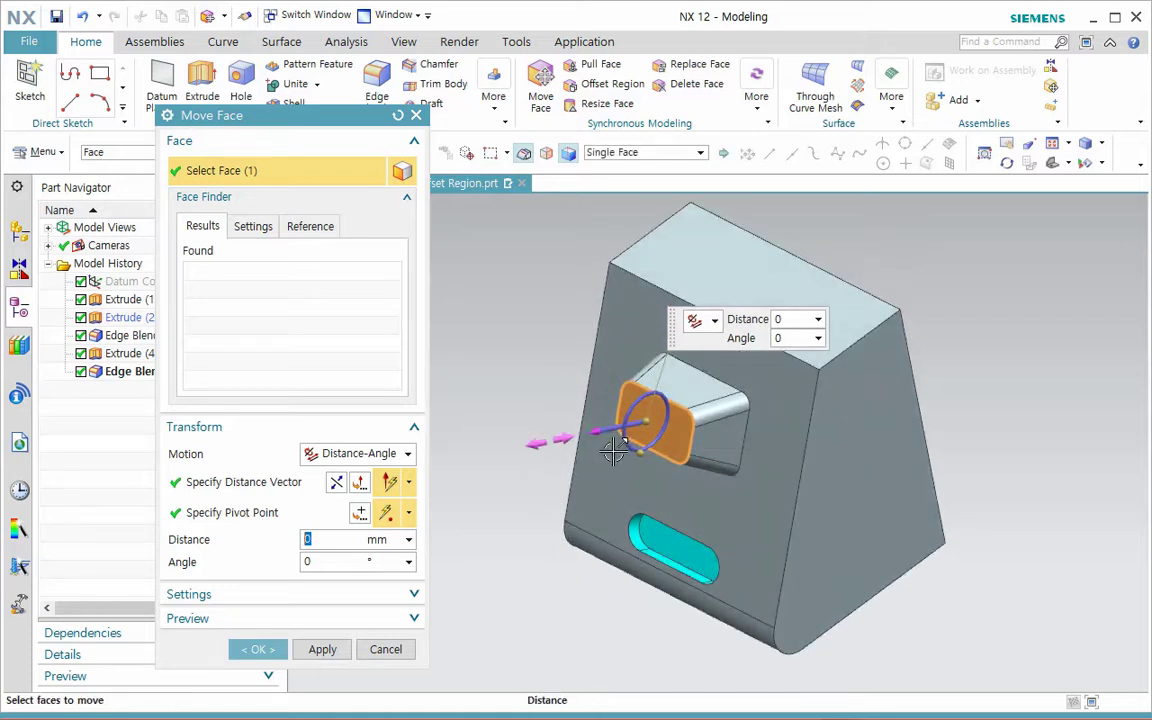
drag(610, 449, 582, 459)
scroll(557, 467, up, 2)
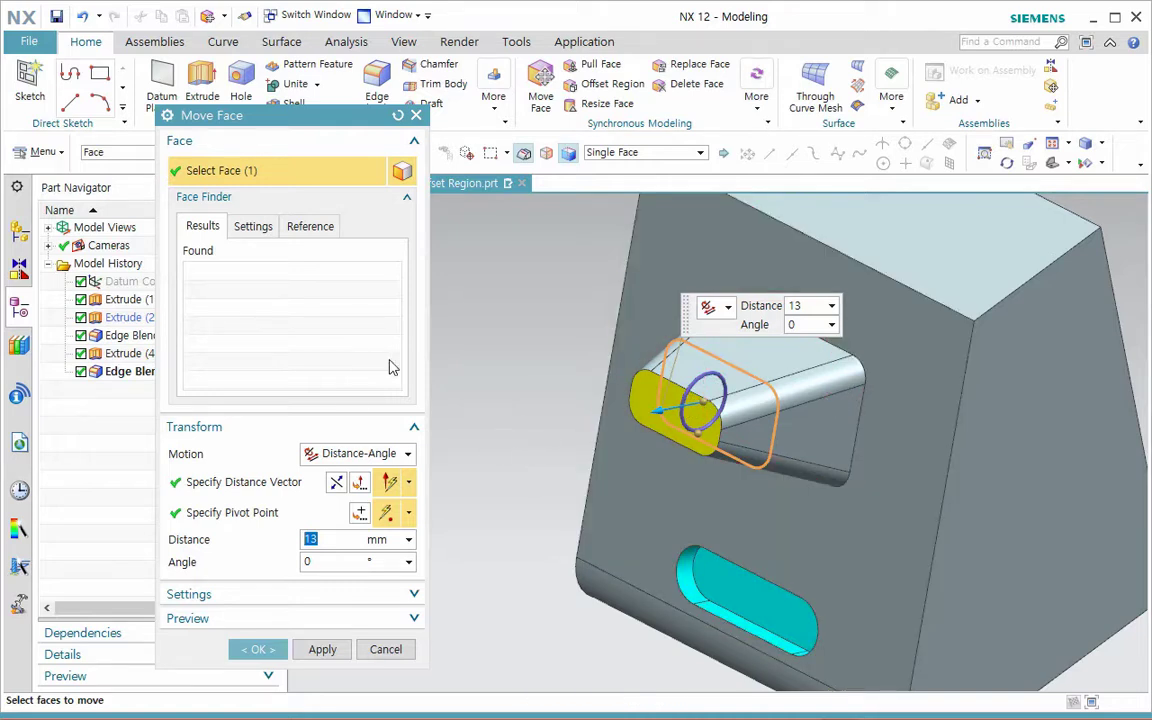
click(416, 115)
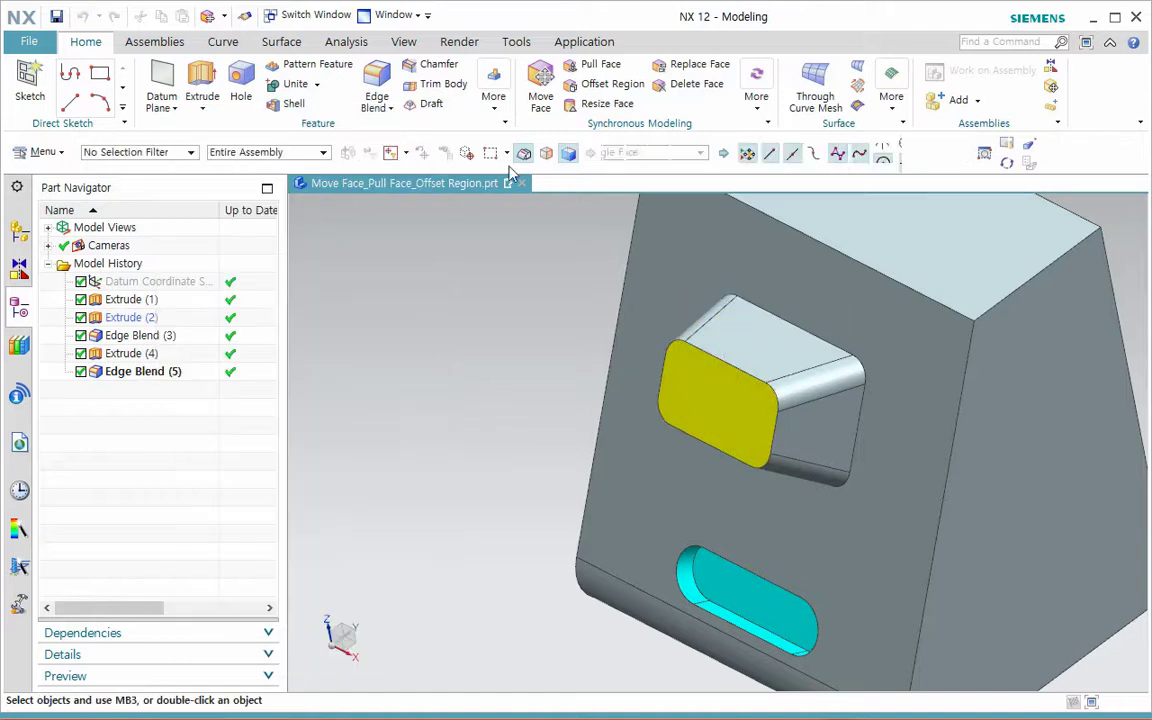
Try pulling the boss's yellow end face outward by about 23 mm with Pull Face and Distance motion, and cancel.
click(592, 65)
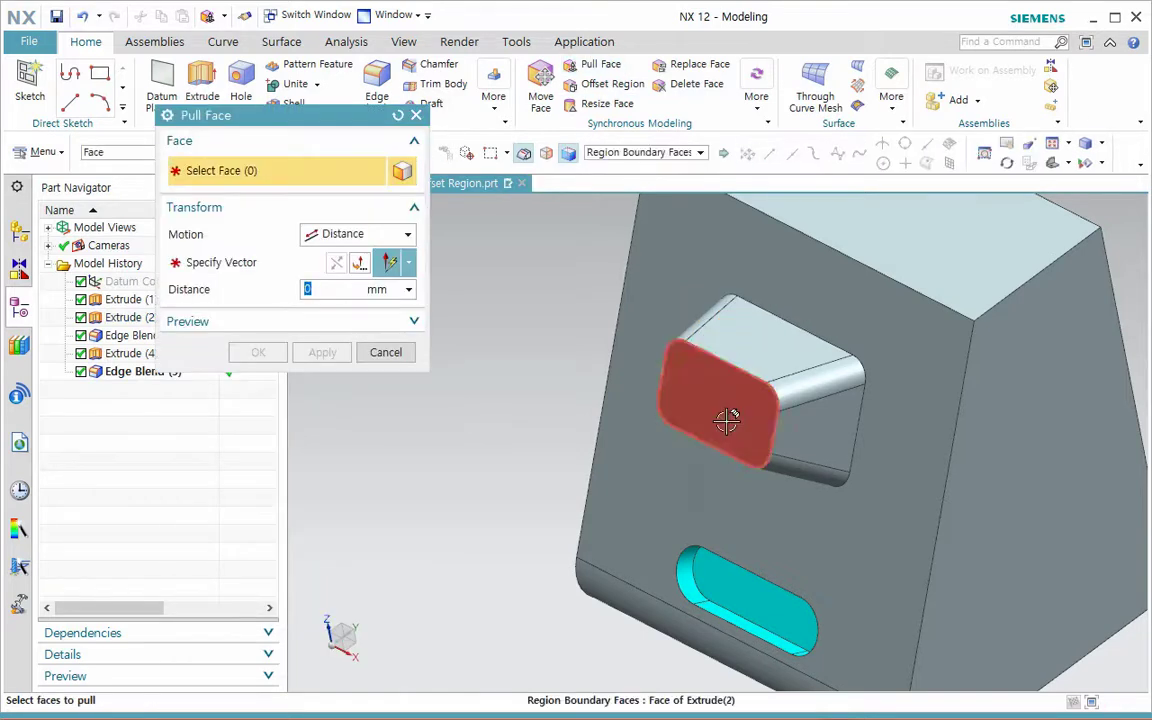
click(726, 411)
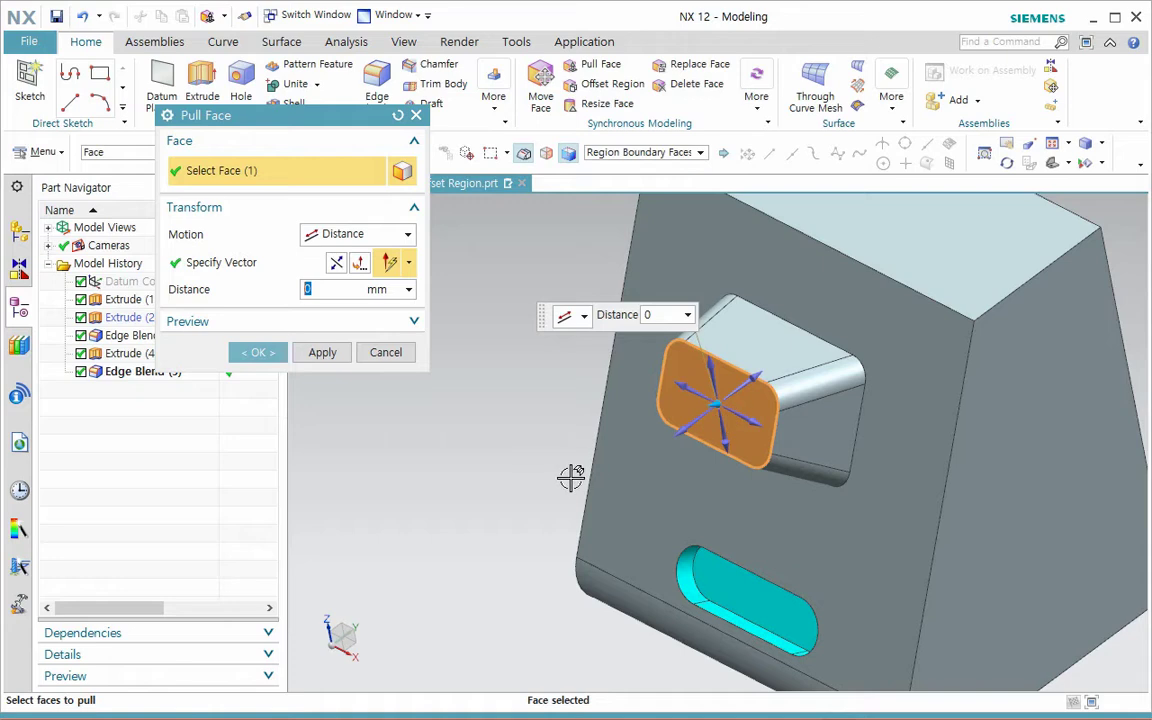
click(385, 324)
click(358, 234)
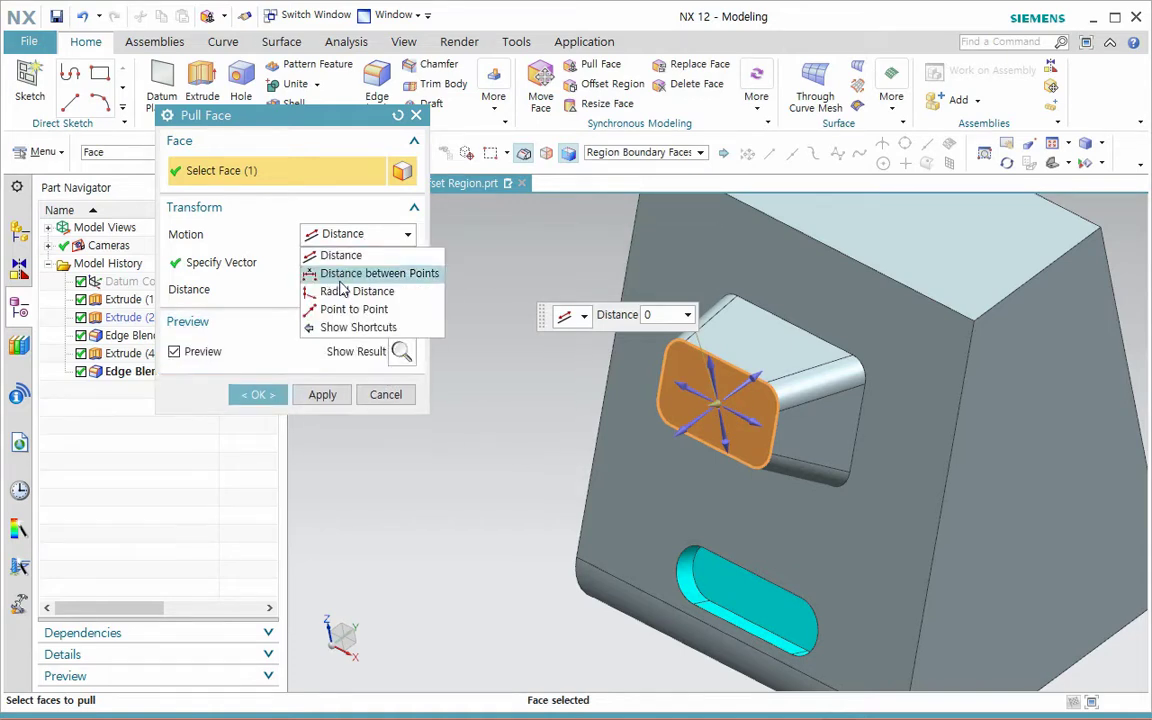
click(351, 209)
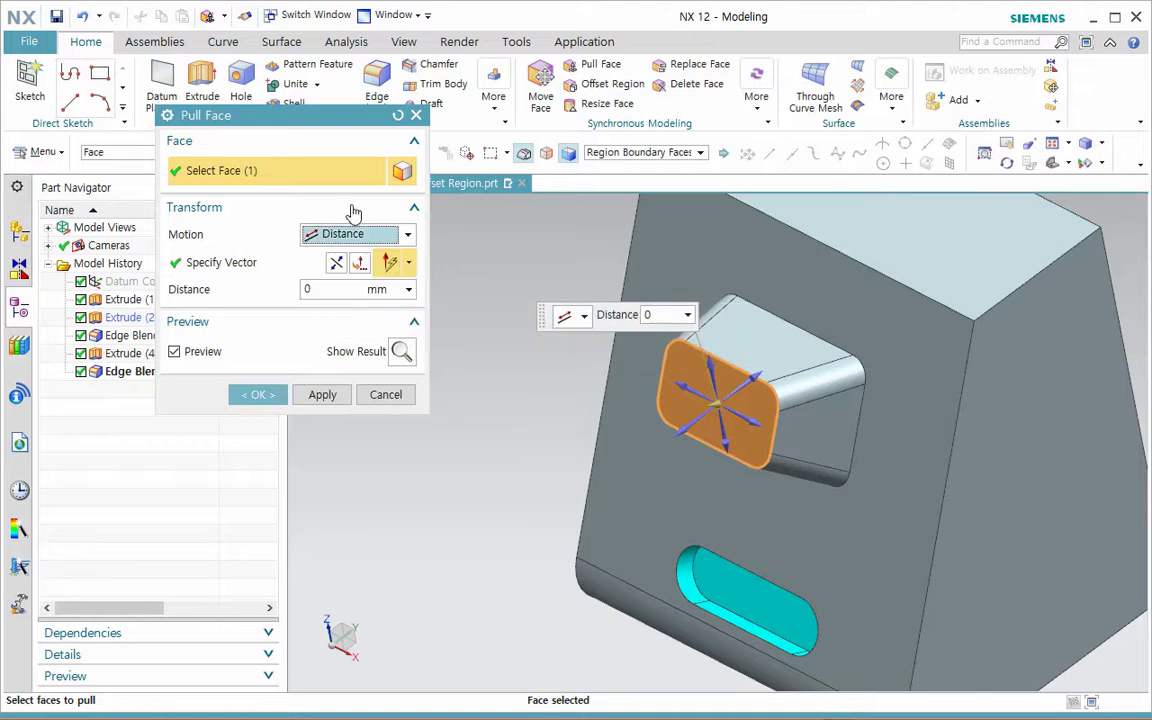
drag(658, 384, 653, 447)
middle_drag(566, 524, 496, 481)
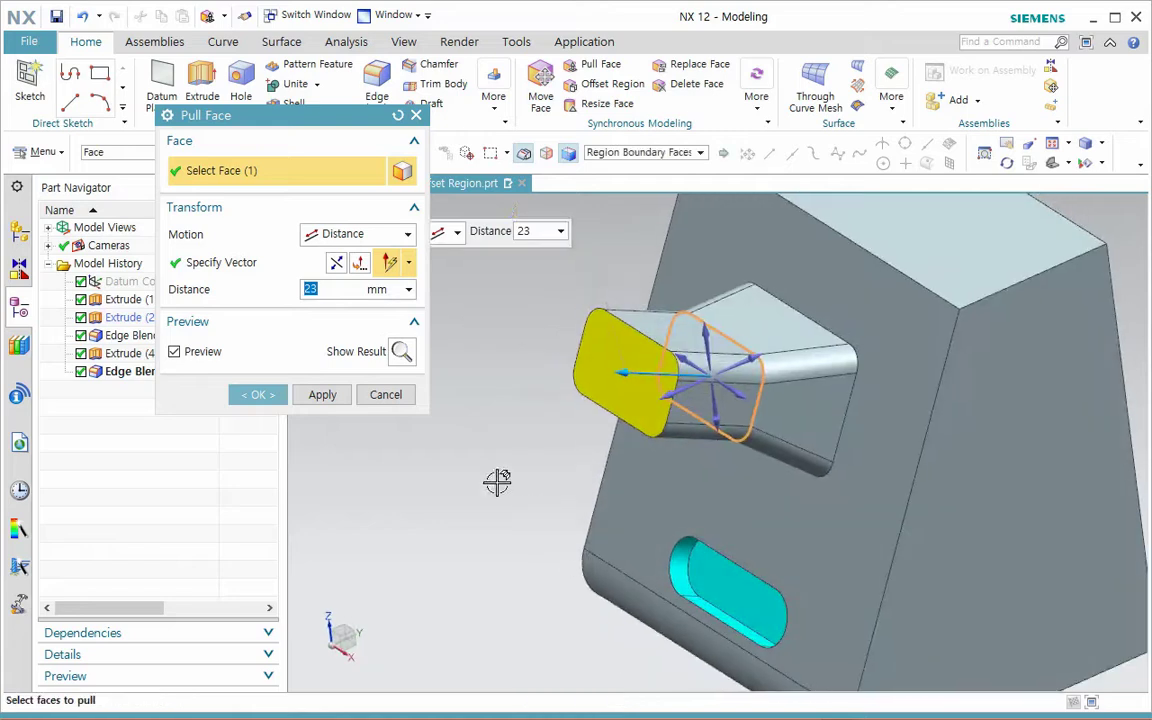
click(398, 400)
Try moving the boss's yellow end face outward by about 15 mm with Move Face, and cancel.
click(540, 88)
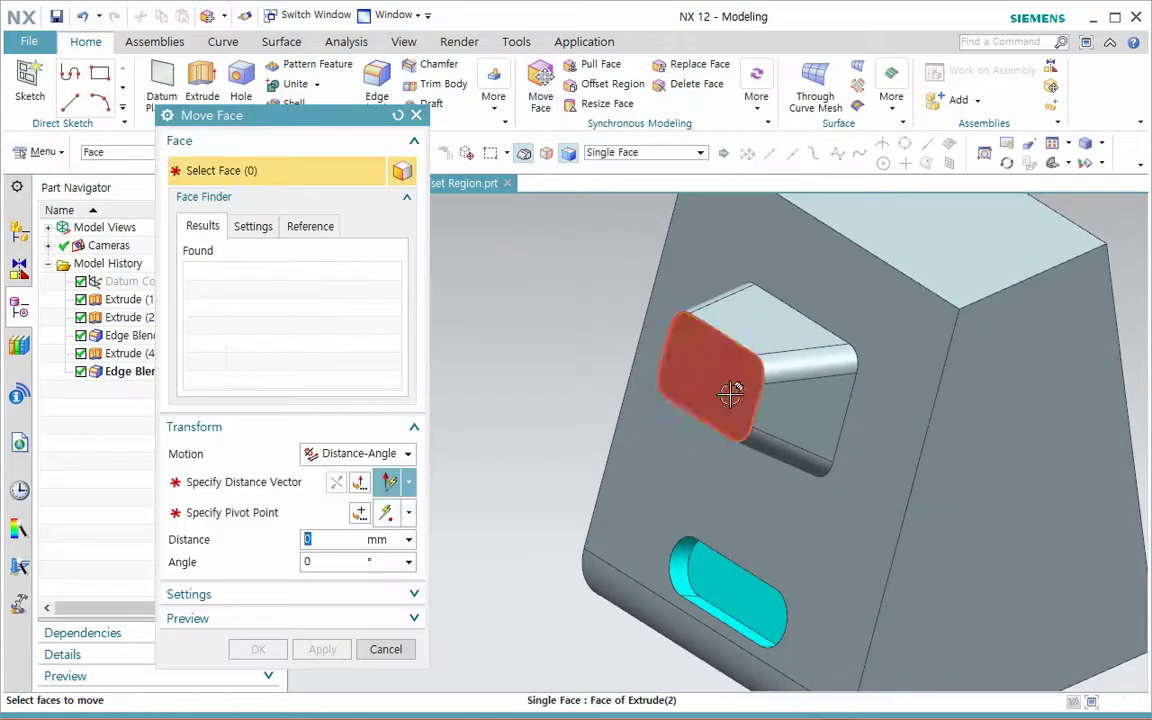
click(720, 388)
drag(625, 375, 616, 400)
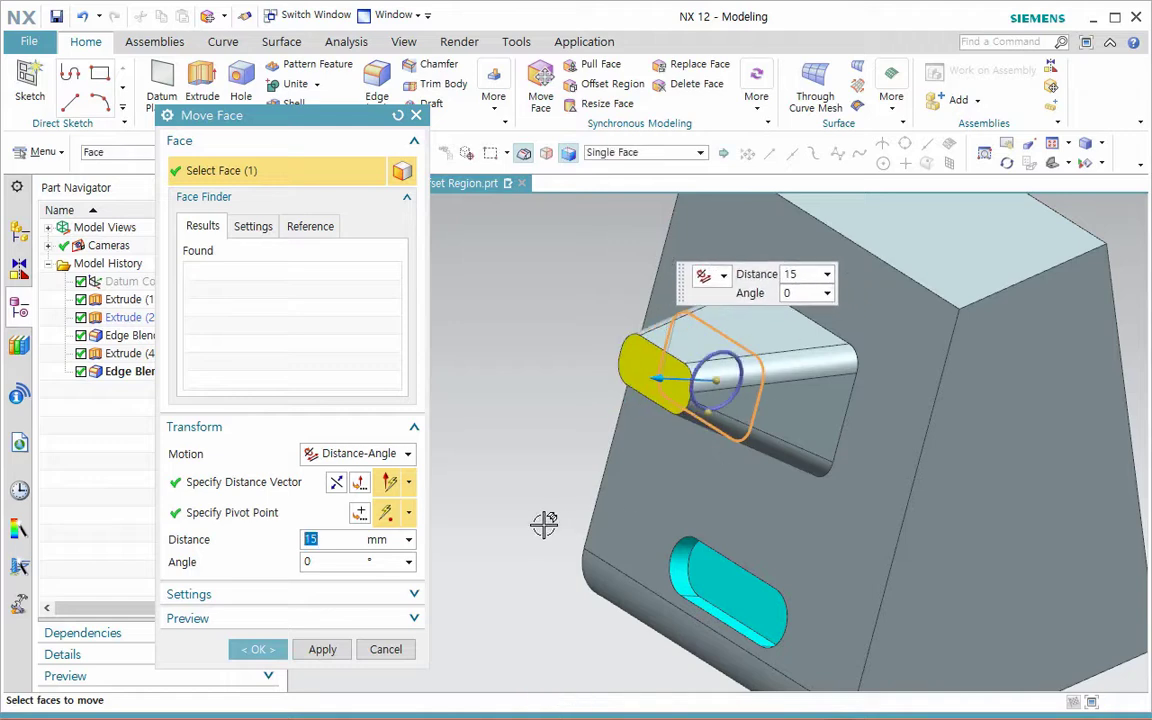
click(382, 649)
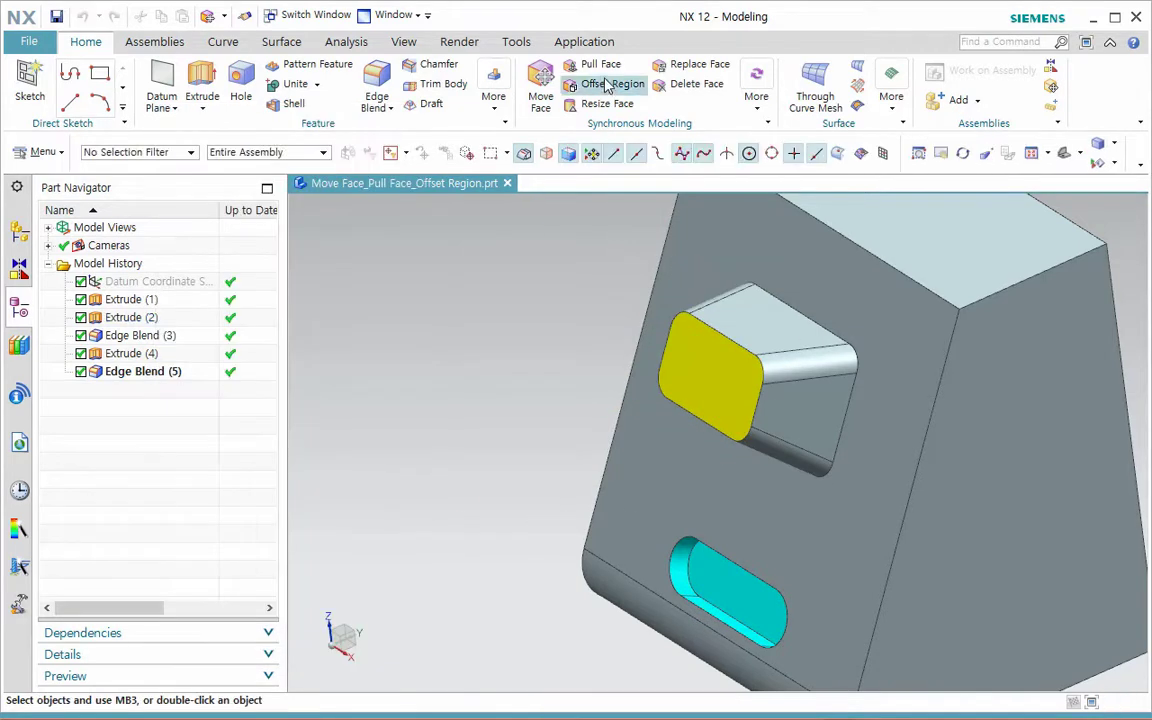
Try pulling the boss's yellow end face outward by about 9 mm with Pull Face, and cancel.
click(612, 66)
click(715, 390)
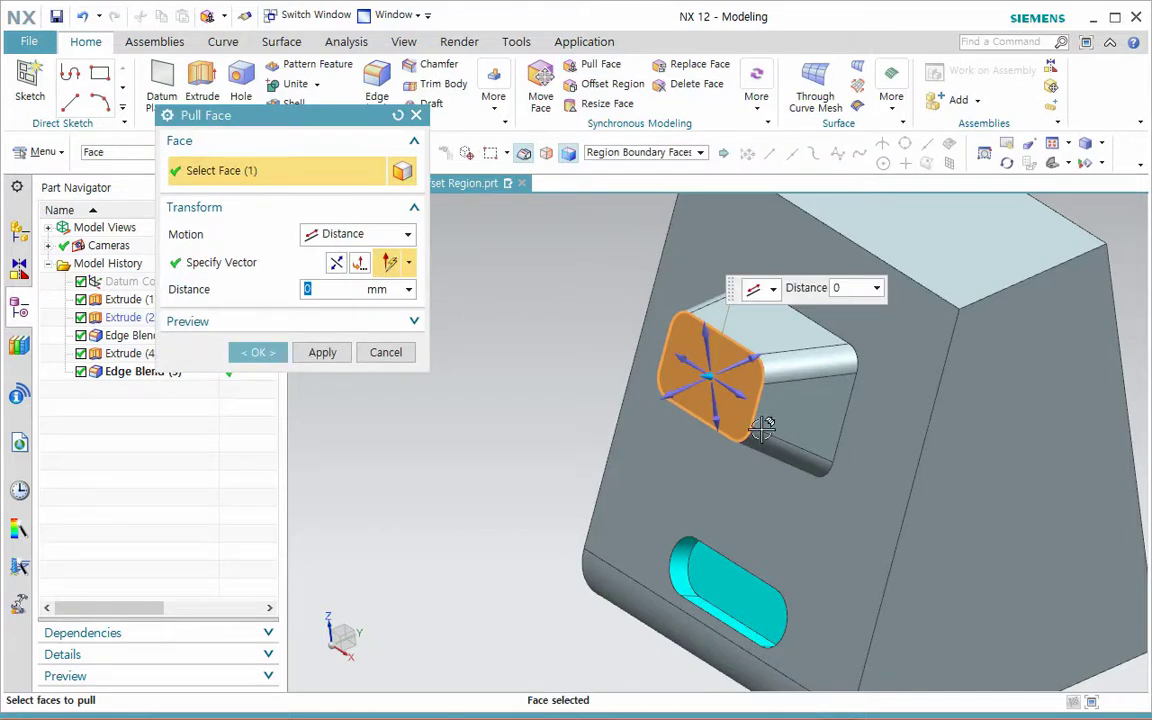
drag(720, 375, 564, 511)
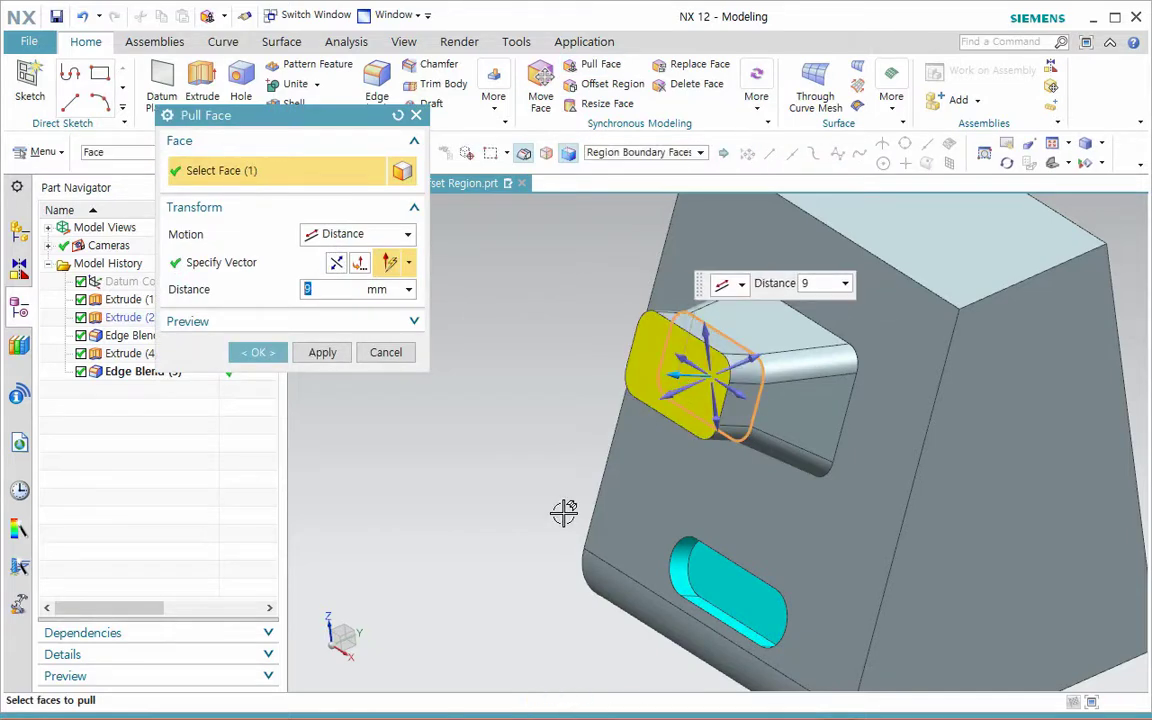
click(400, 354)
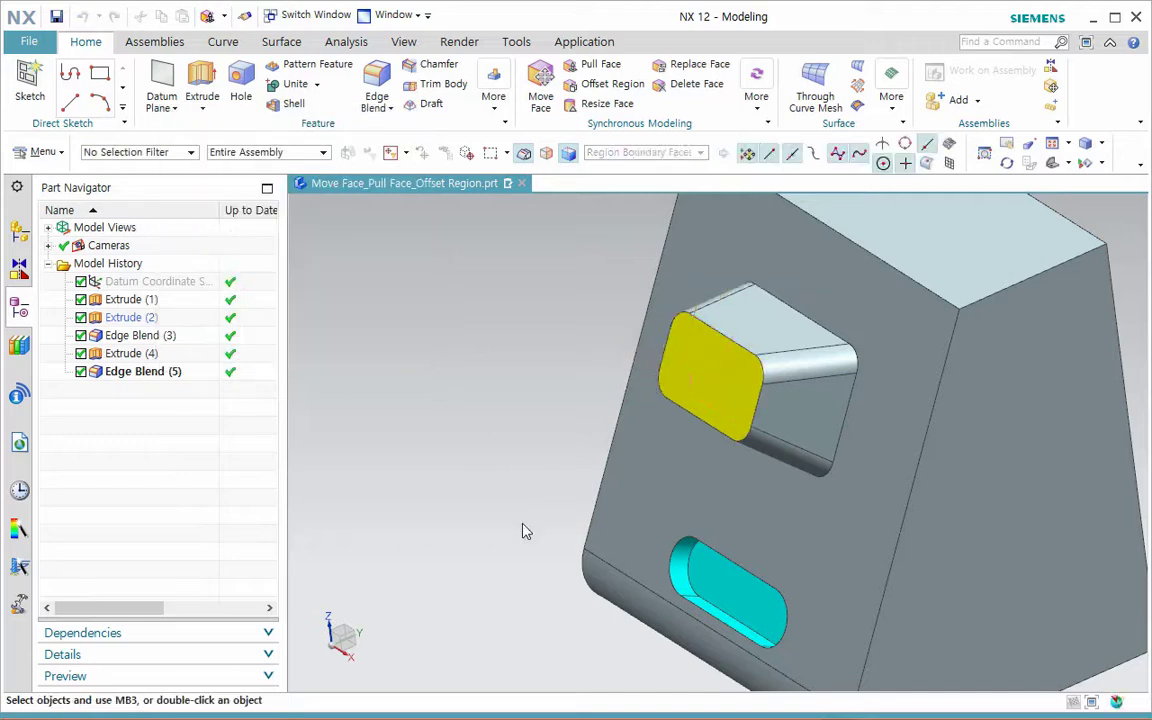
Try moving the boss's underside face outward by about 9 mm with Move Face, and cancel.
middle_drag(524, 532, 592, 543)
click(540, 90)
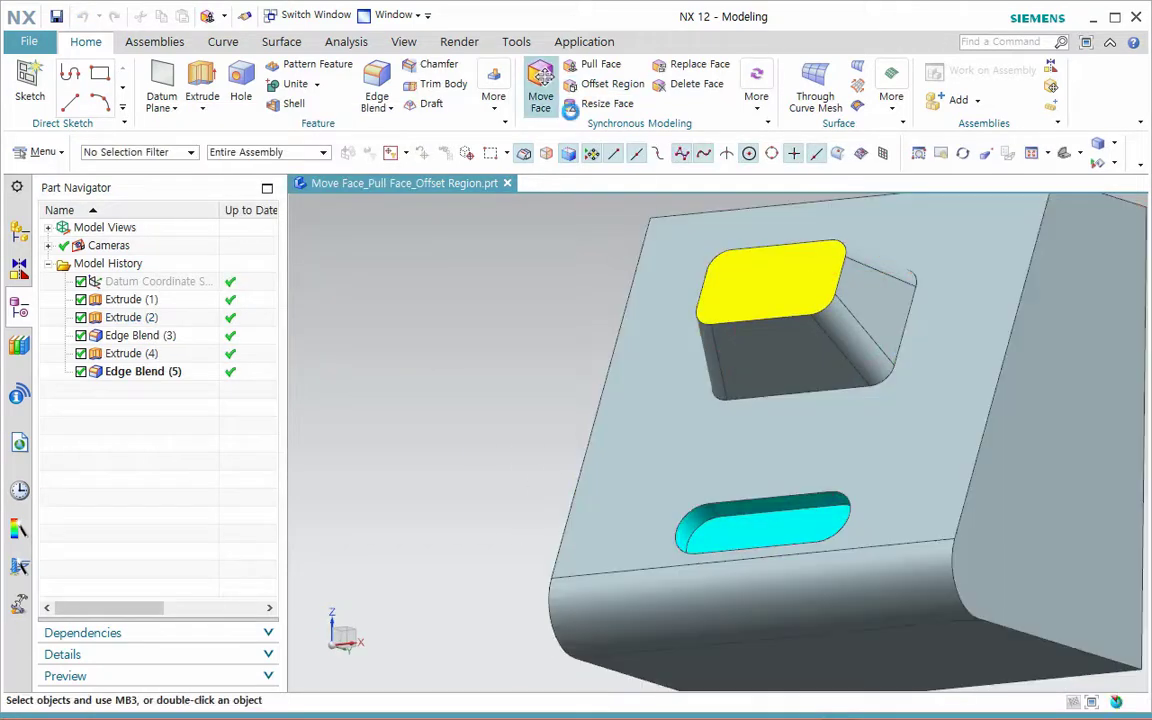
click(795, 375)
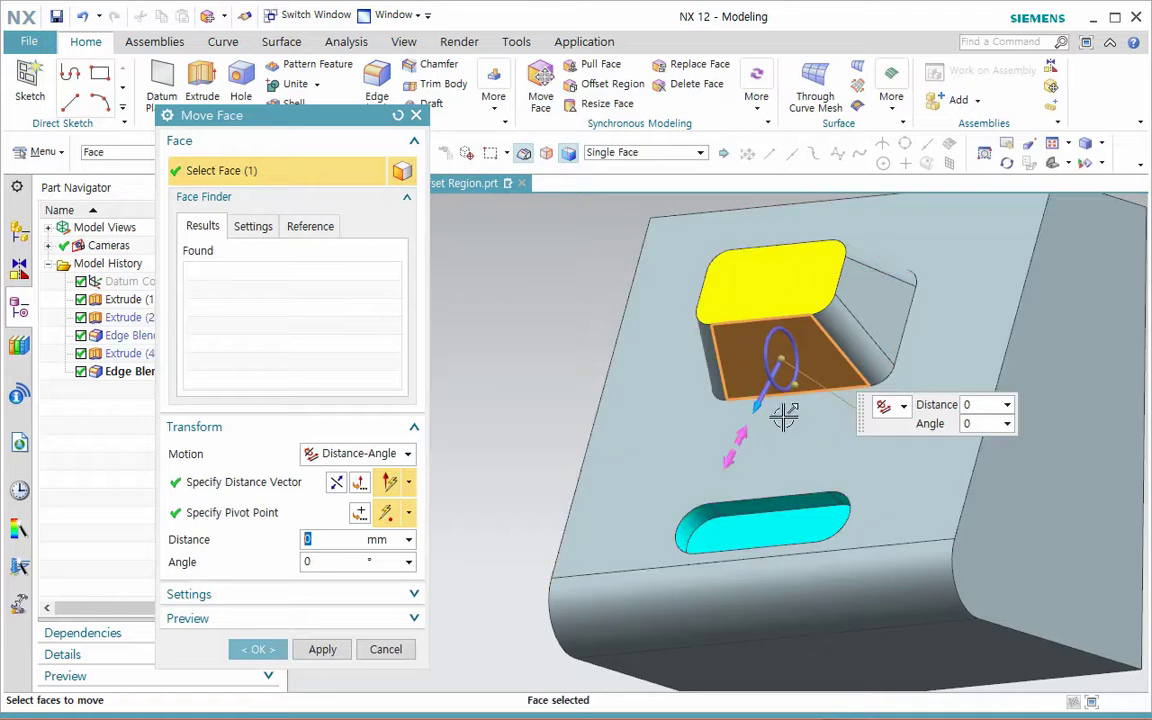
mouse_move(773, 415)
mouse_down()
mouse_move(748, 447)
mouse_move(764, 463)
mouse_move(752, 450)
mouse_move(766, 427)
mouse_move(762, 436)
mouse_up()
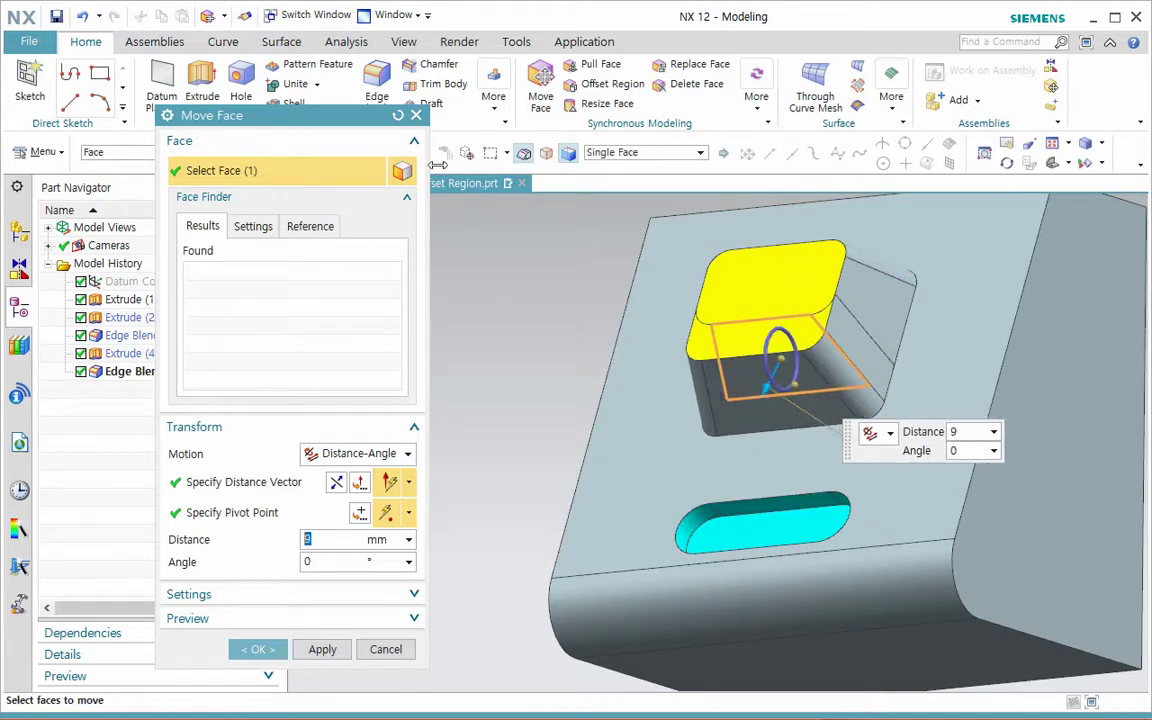
click(417, 115)
Try pulling the boss's underside face outward by about 11 mm and then 9 mm with Pull Face, and cancel.
click(598, 64)
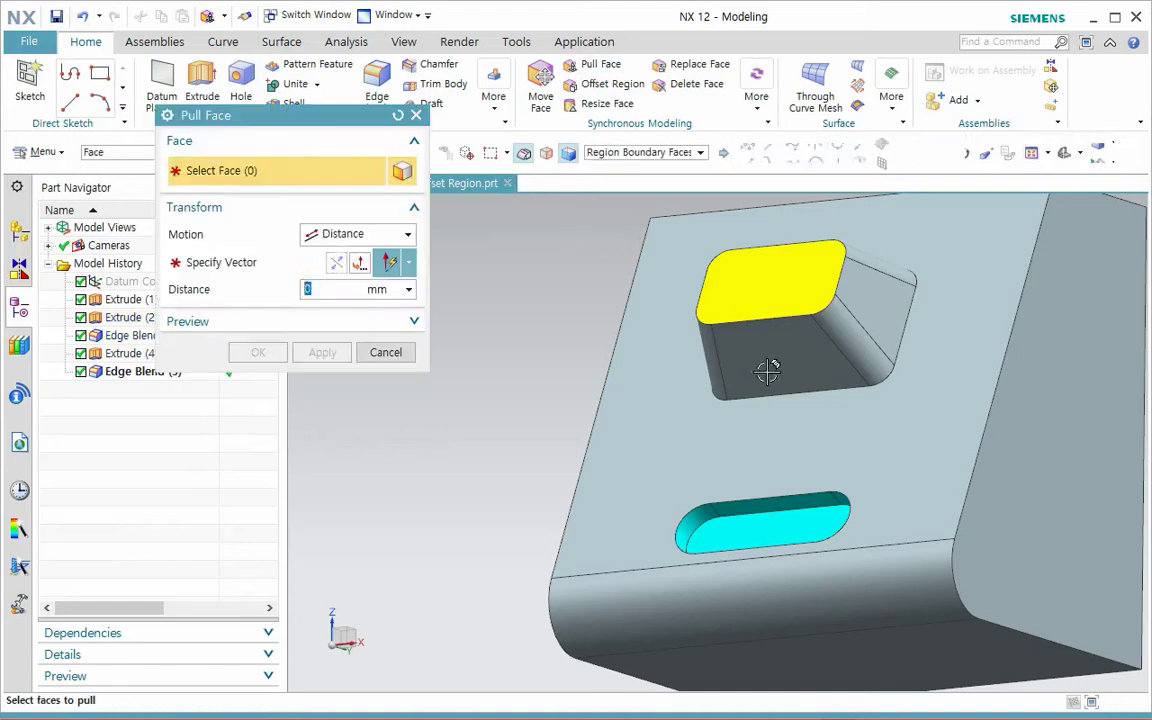
click(765, 358)
drag(711, 347, 786, 401)
middle_drag(786, 401, 771, 417)
scroll(861, 406, up, 3)
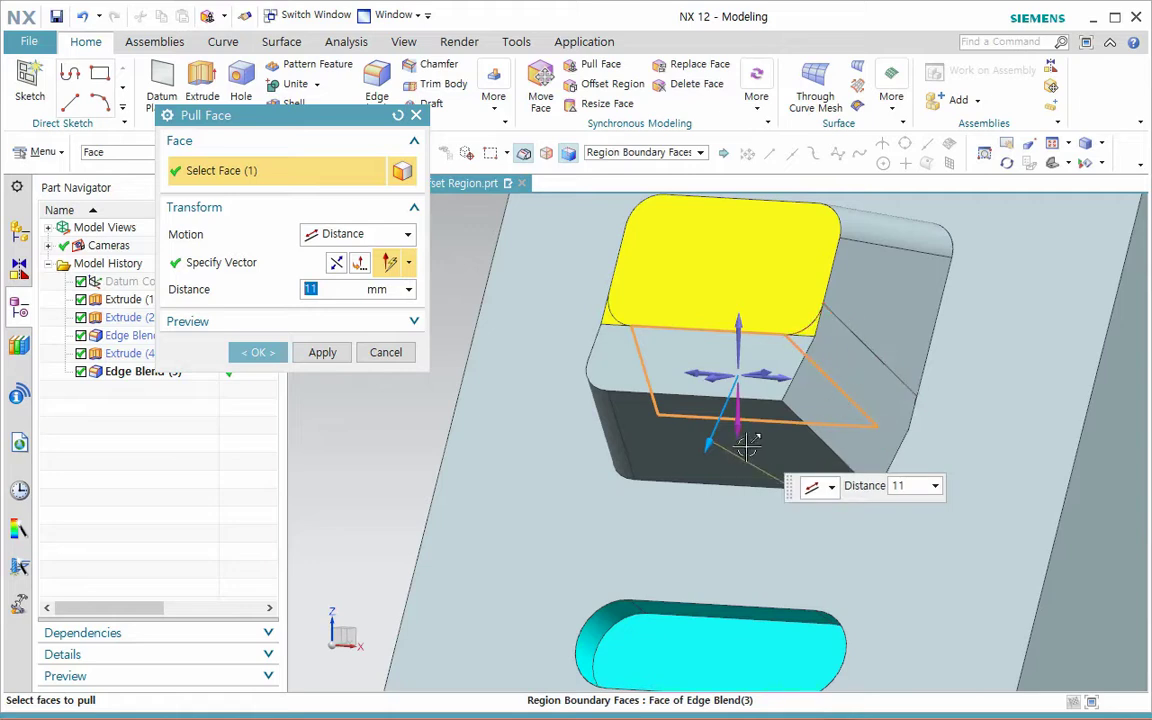
drag(720, 455, 749, 415)
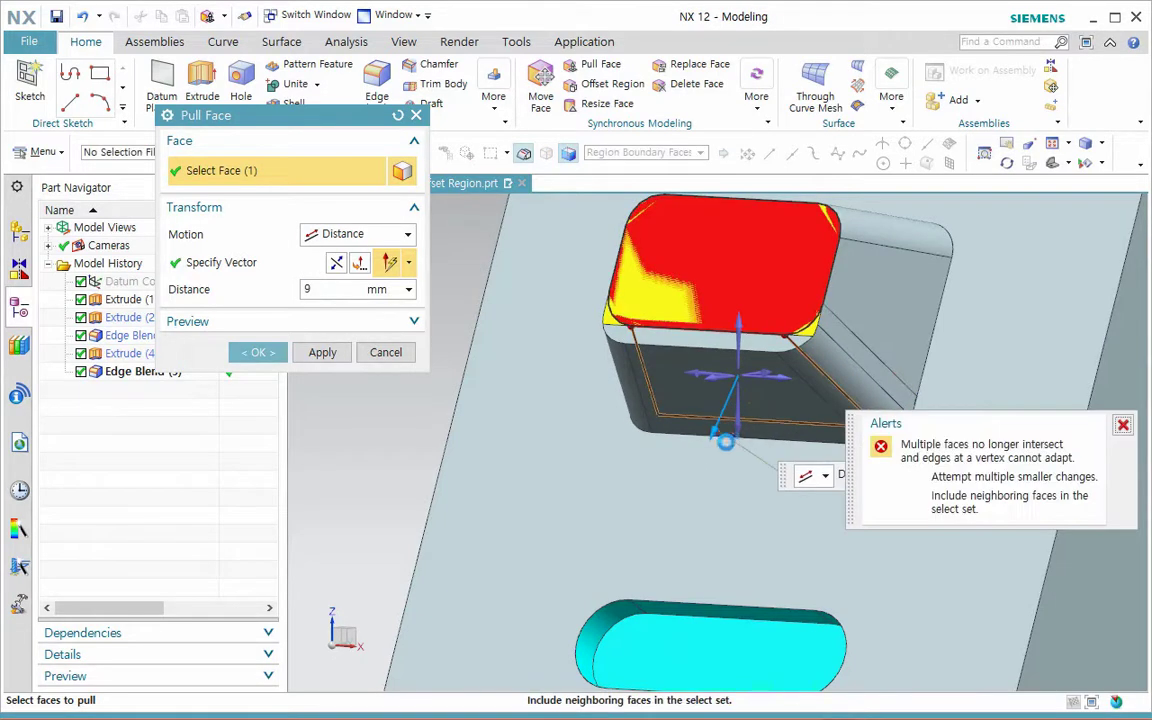
click(385, 352)
Try moving the block's top face upward by about 35 mm with Move Face, and cancel.
key(ctrl+f)
middle_drag(617, 470, 673, 505)
scroll(673, 505, down, 3)
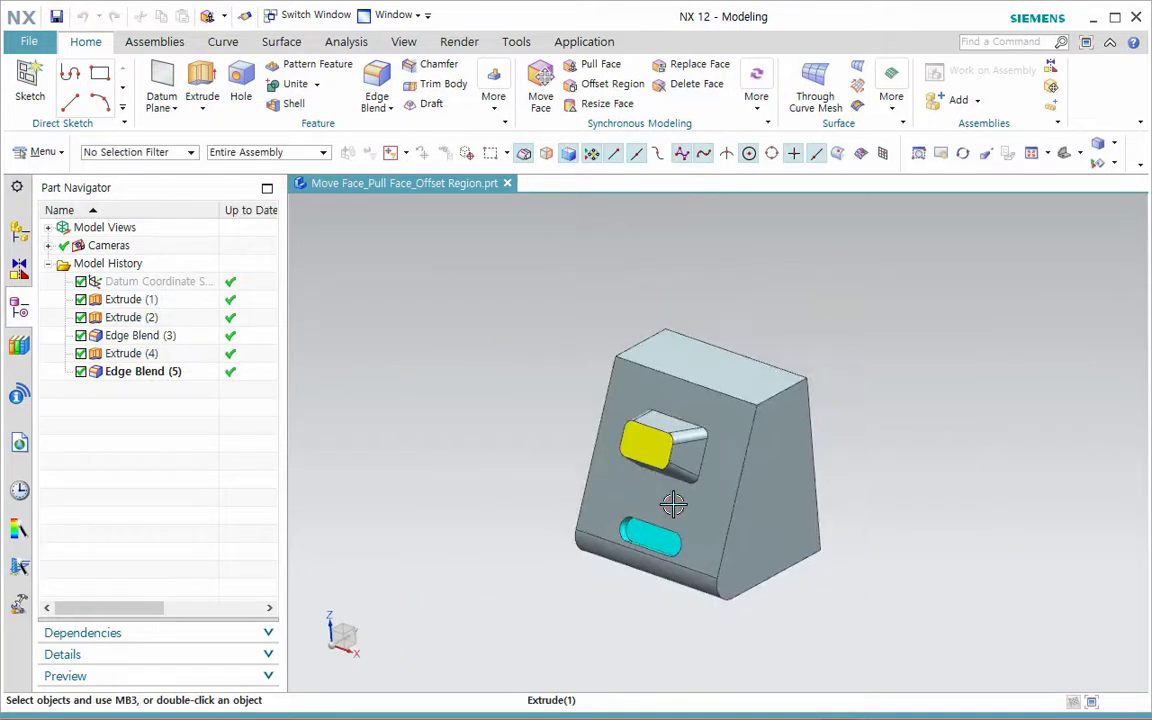
click(540, 82)
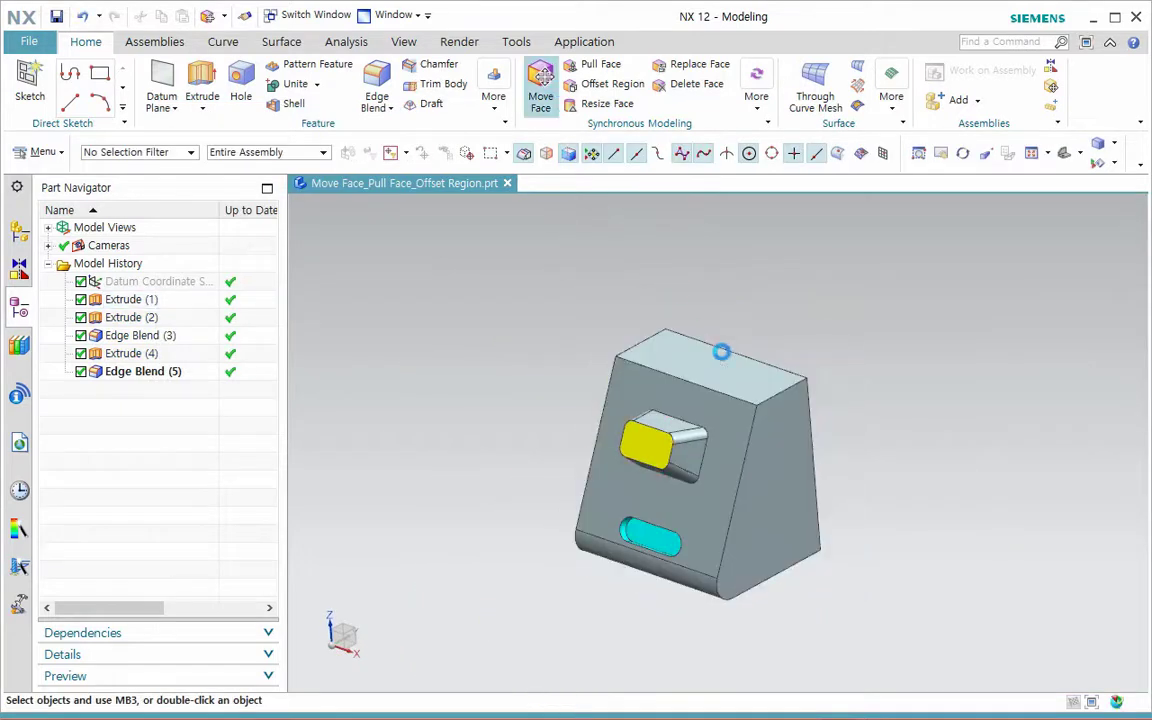
click(736, 377)
drag(736, 327, 730, 267)
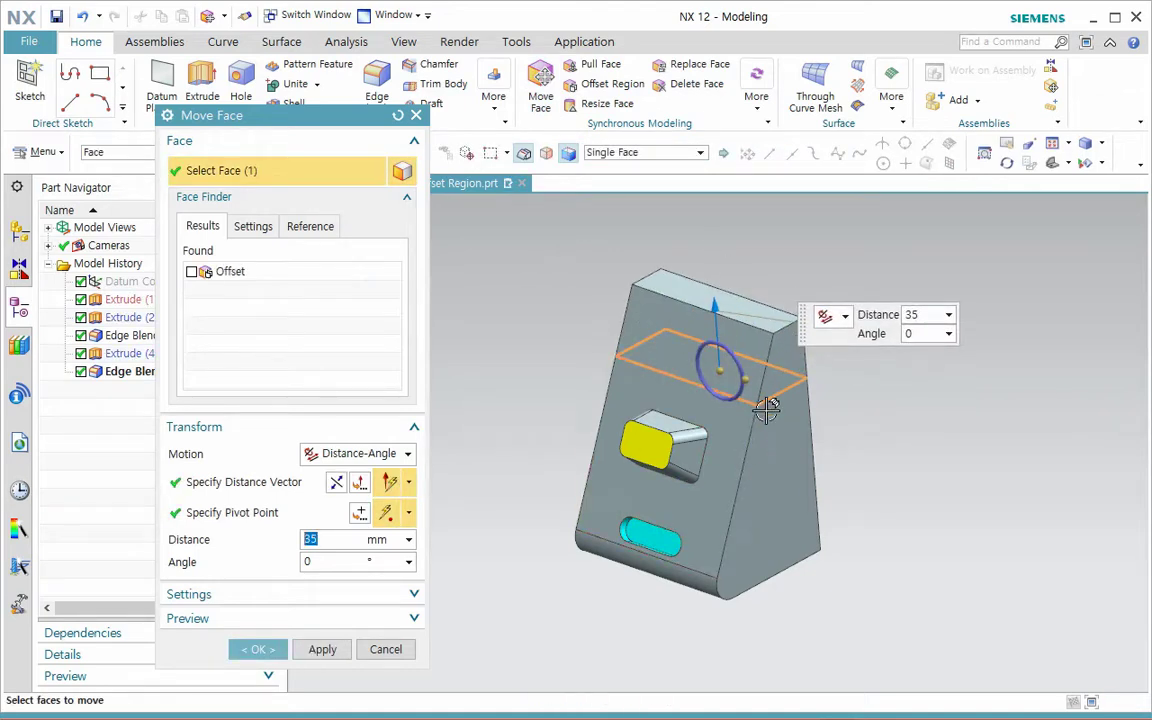
click(386, 649)
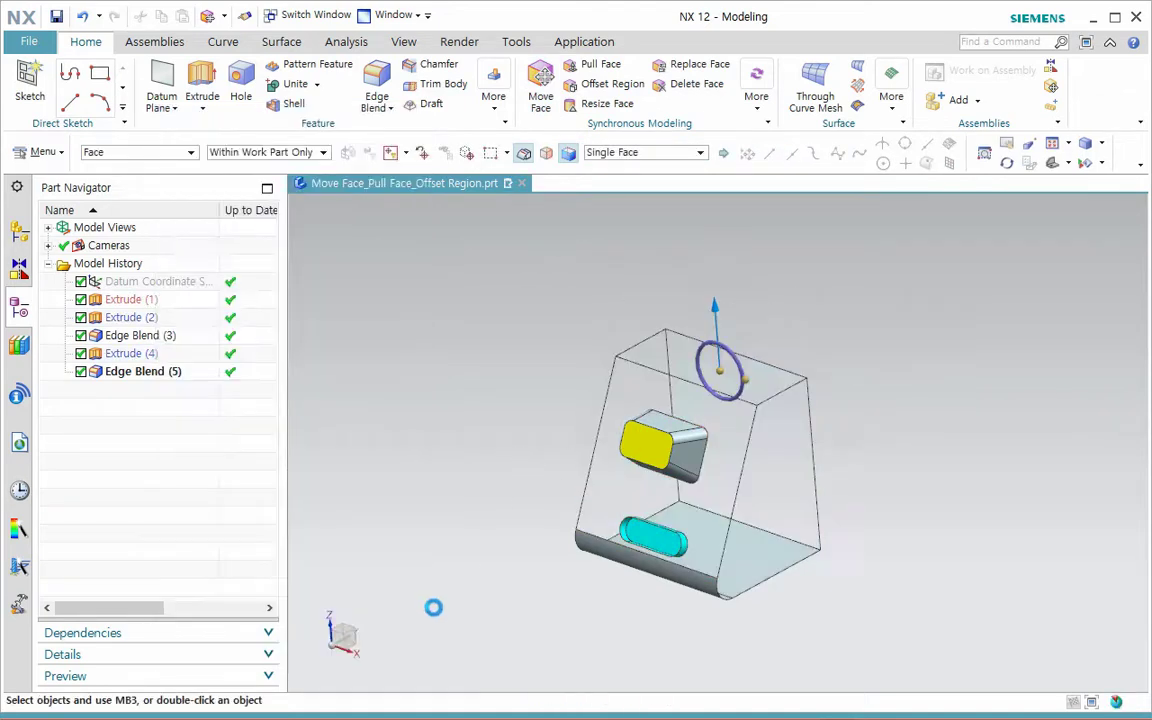
Try pulling the block's top face upward by about 35 mm with Pull Face, and cancel.
click(600, 64)
click(702, 374)
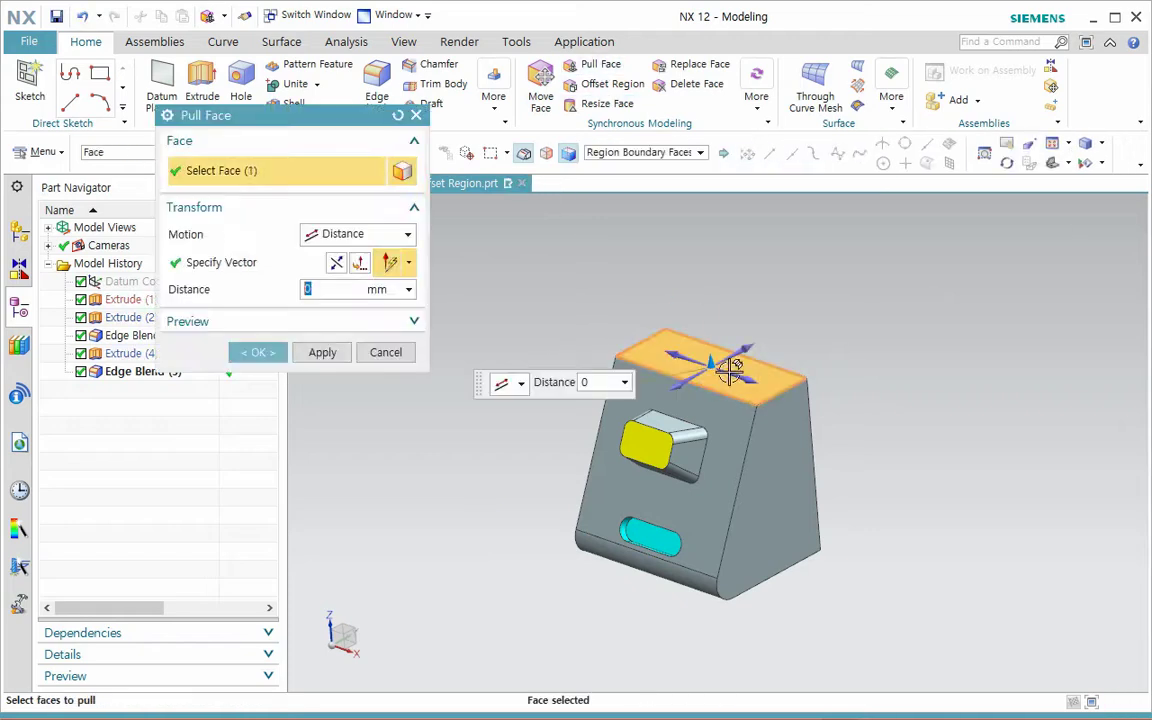
drag(714, 358, 710, 300)
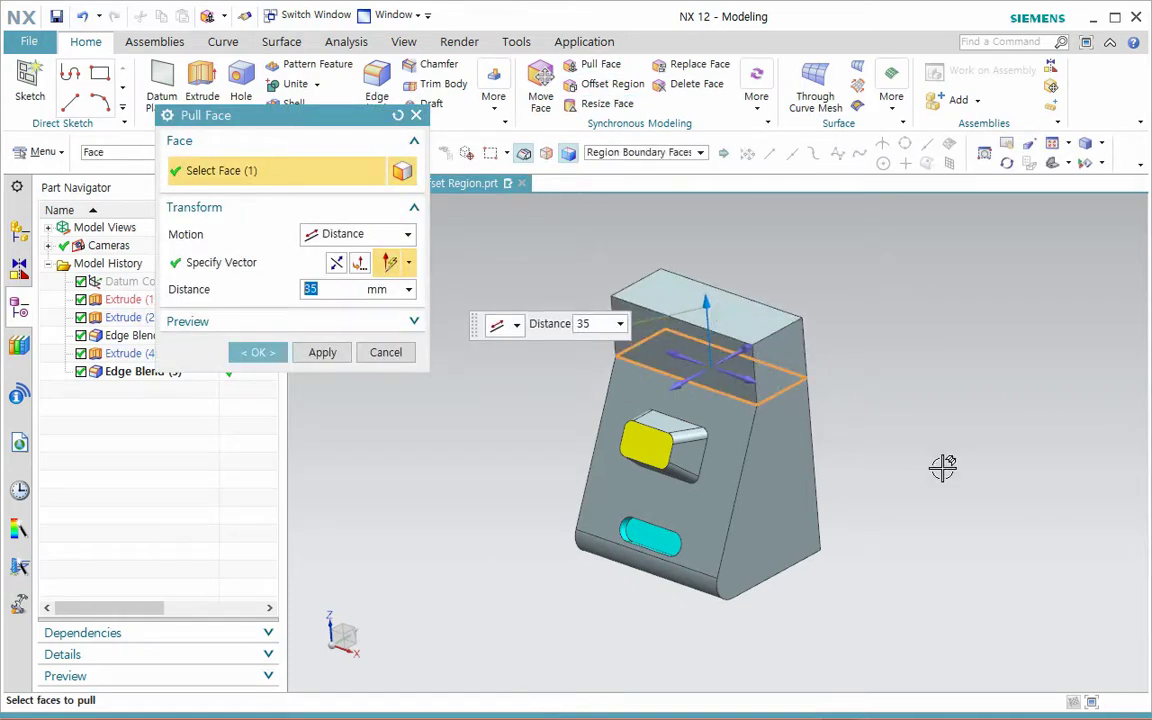
click(385, 352)
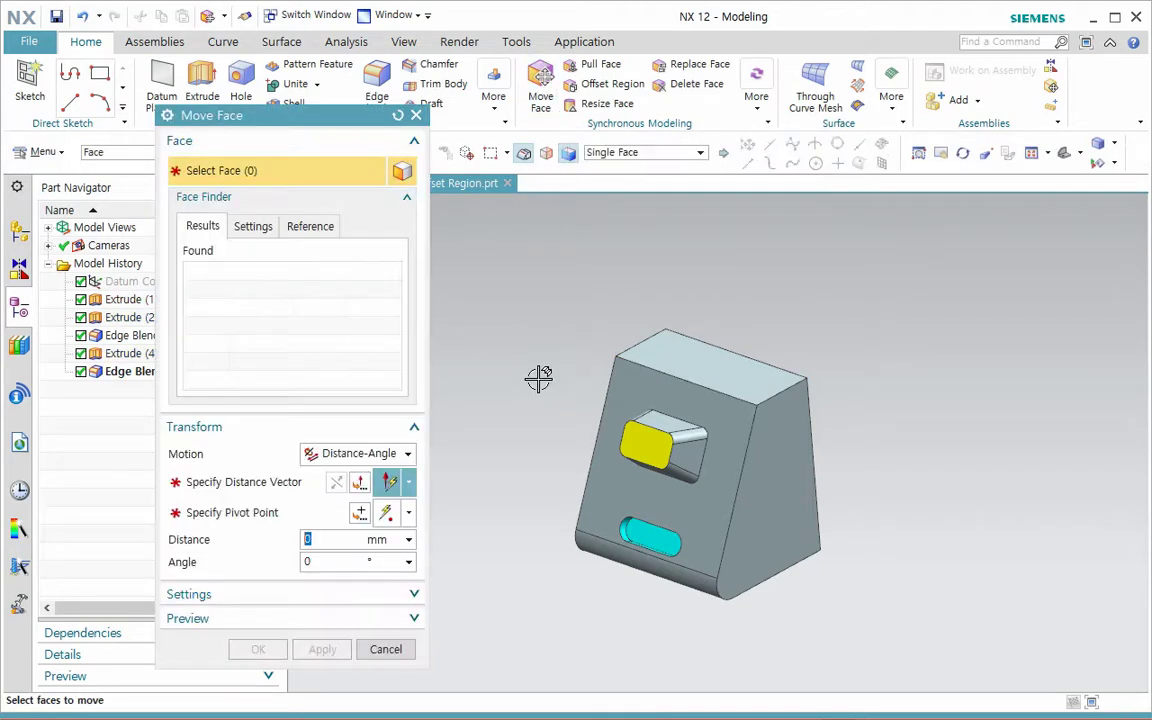
Select all faces of the tapered boss for Move Face and set the motion type to Distance.
middle_drag(556, 406, 663, 427)
drag(700, 455, 766, 504)
middle_drag(909, 572, 869, 560)
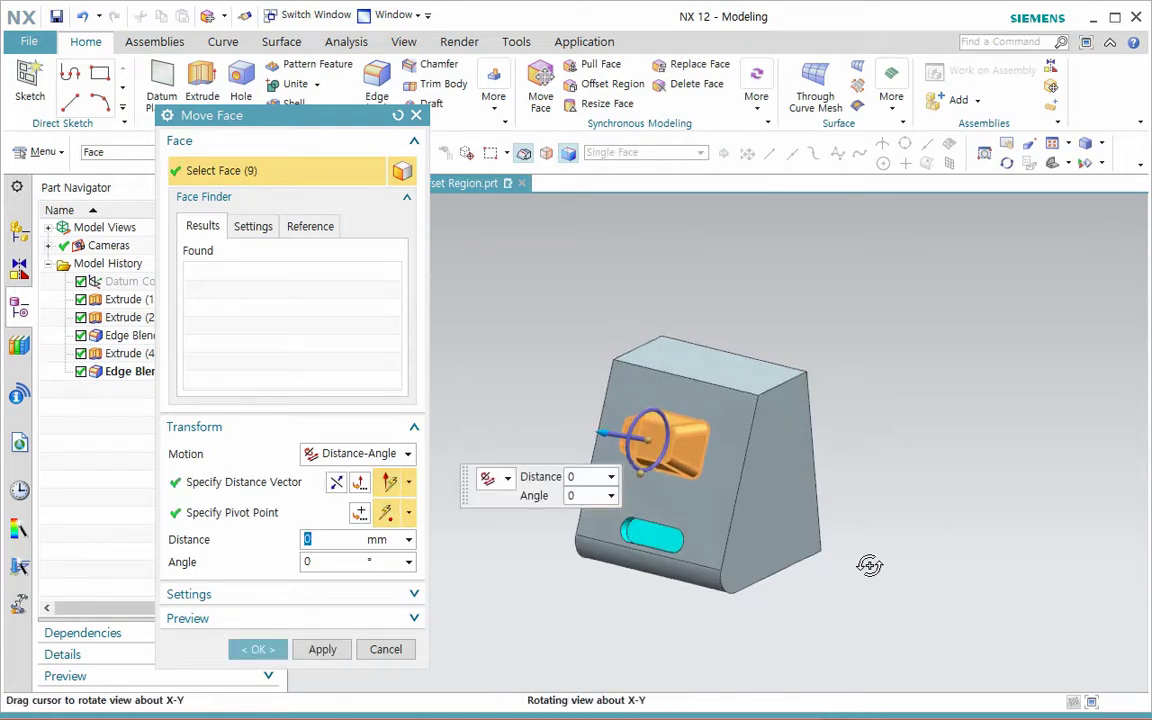
click(358, 453)
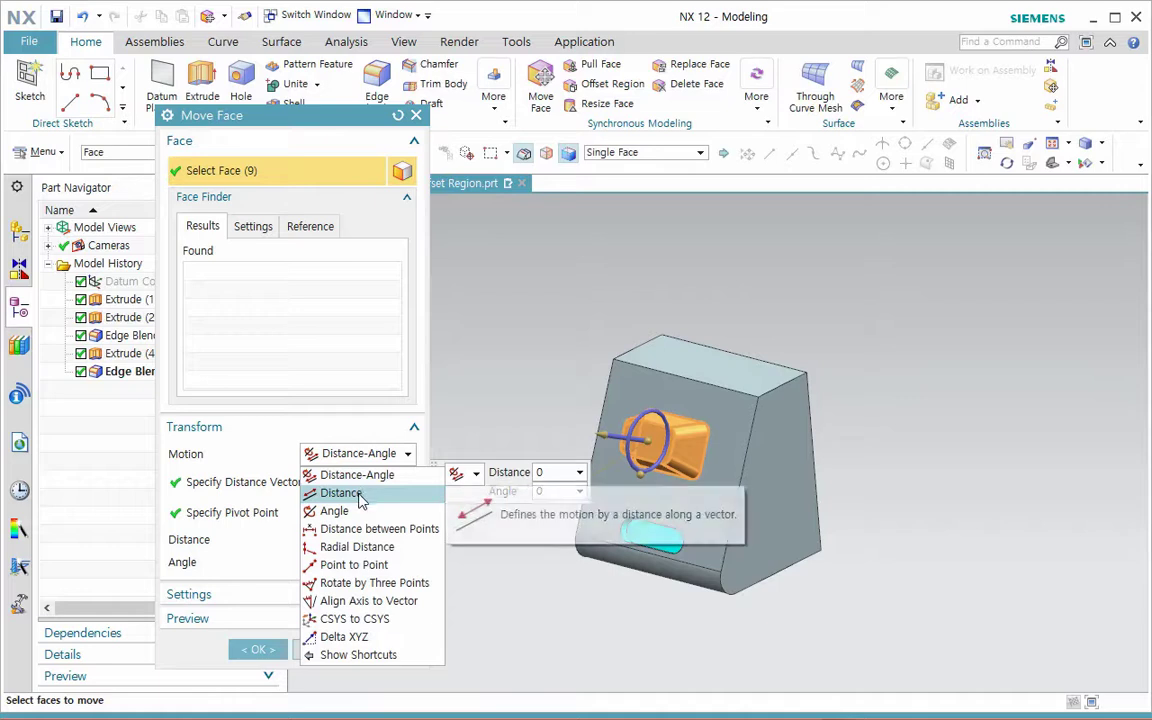
click(366, 493)
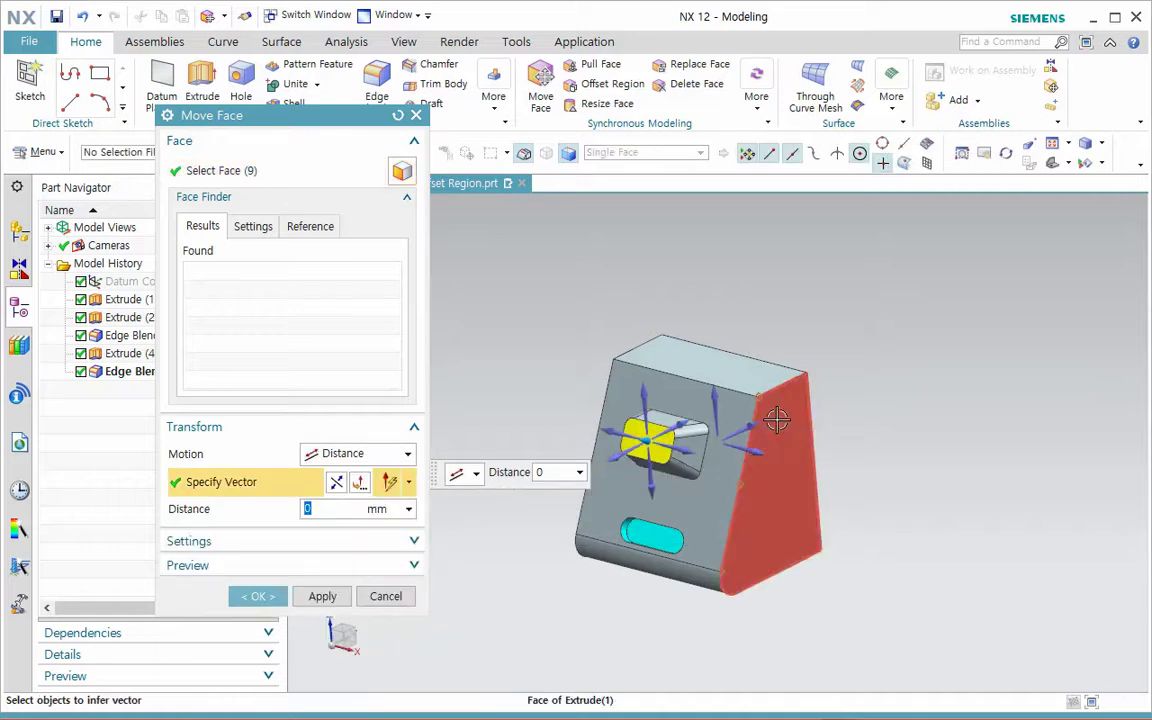
Move the boss 17 mm down along the block's sloped front edge and accept the Move Face operation.
scroll(769, 428, up, 3)
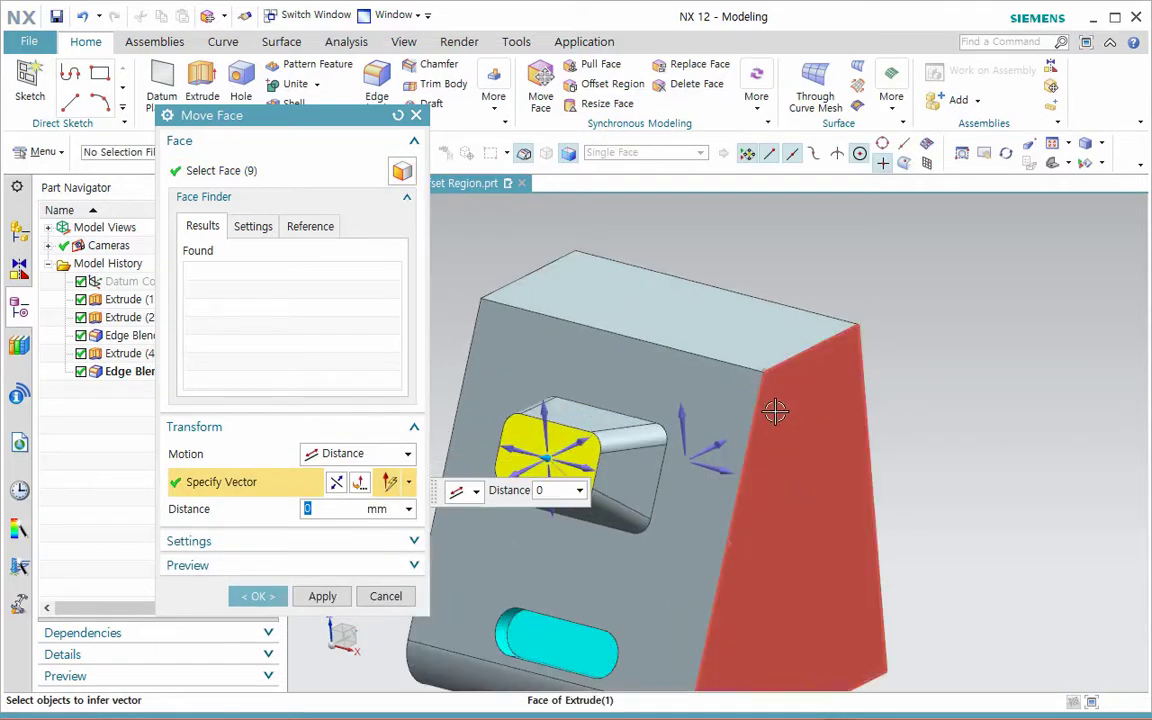
click(768, 414)
scroll(993, 420, down, 2)
drag(846, 368, 862, 462)
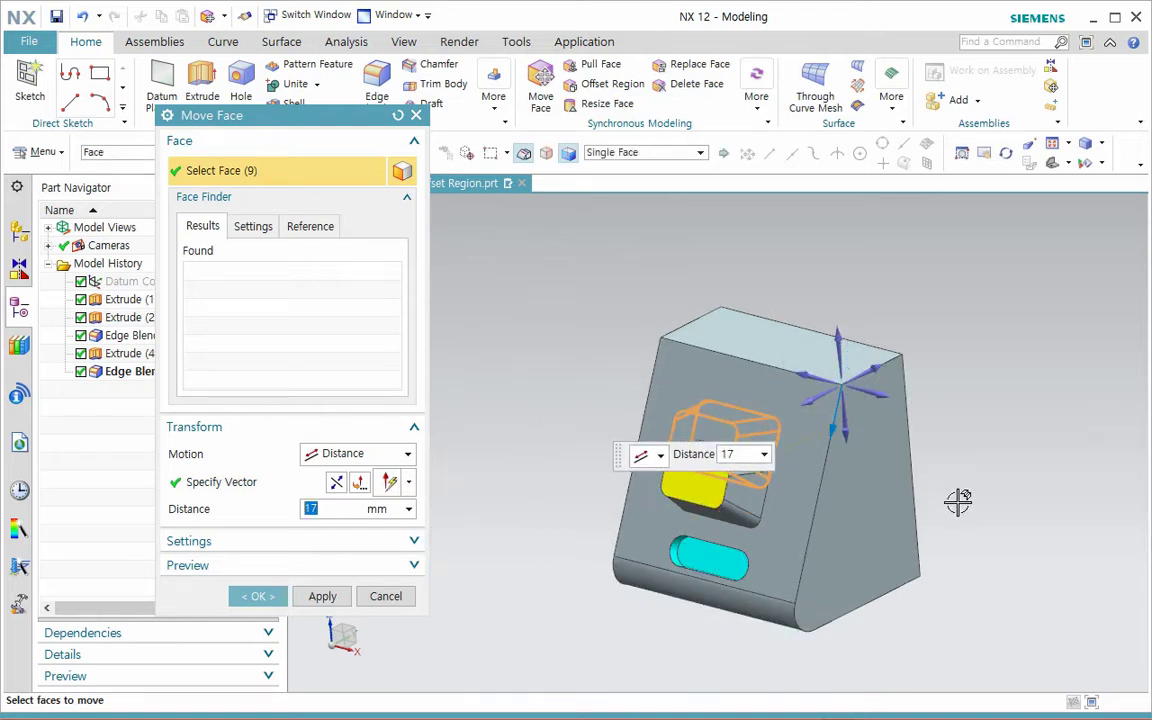
scroll(954, 517, up, 1)
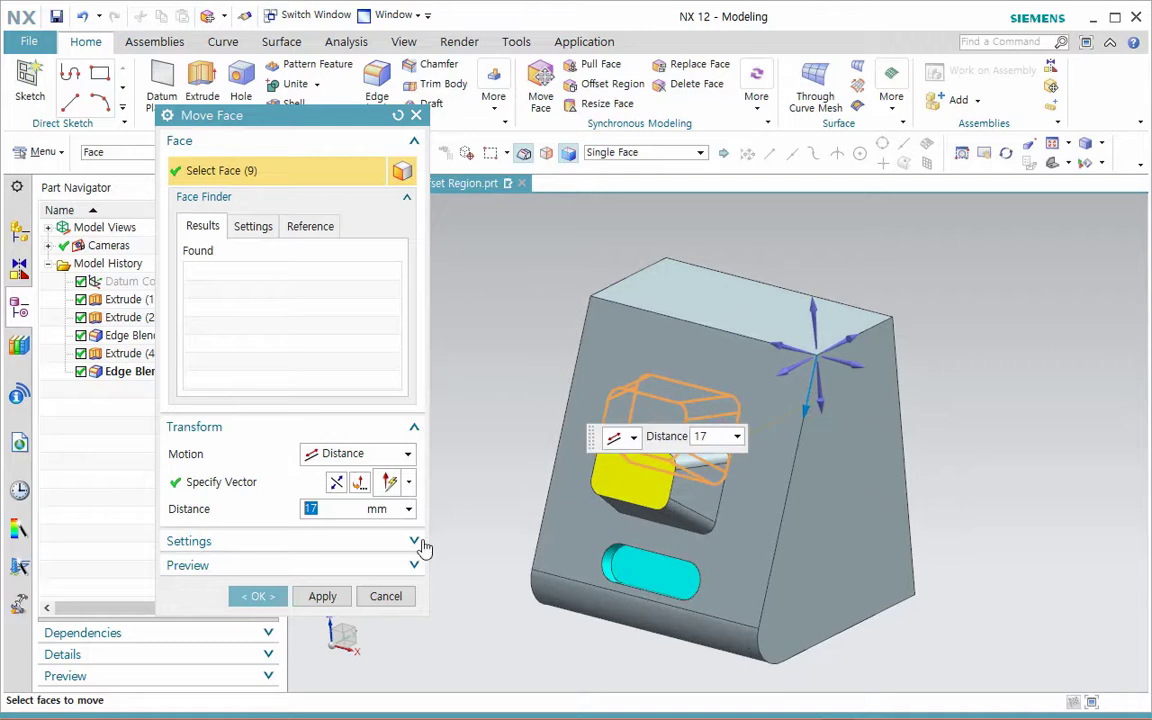
click(258, 596)
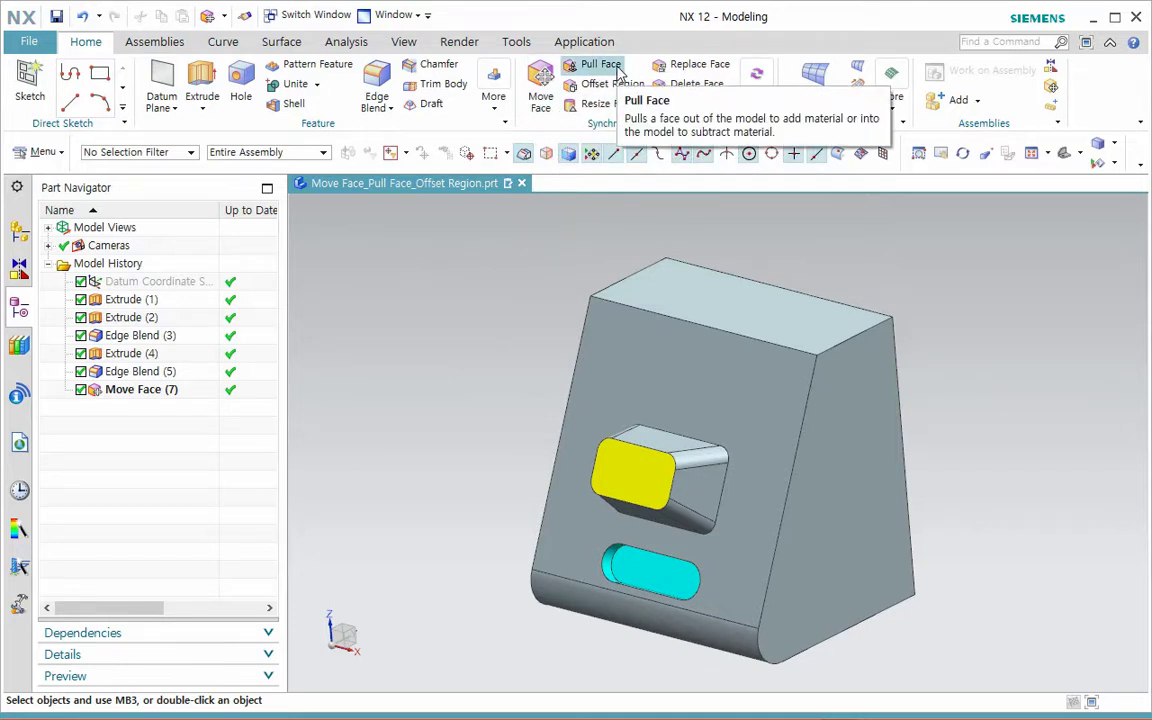
Try enlarging the slot outward by about 5 mm with Offset Region, selecting its walls and floor as Slot Faces.
scroll(536, 325, down, 2)
middle_drag(524, 476, 531, 530)
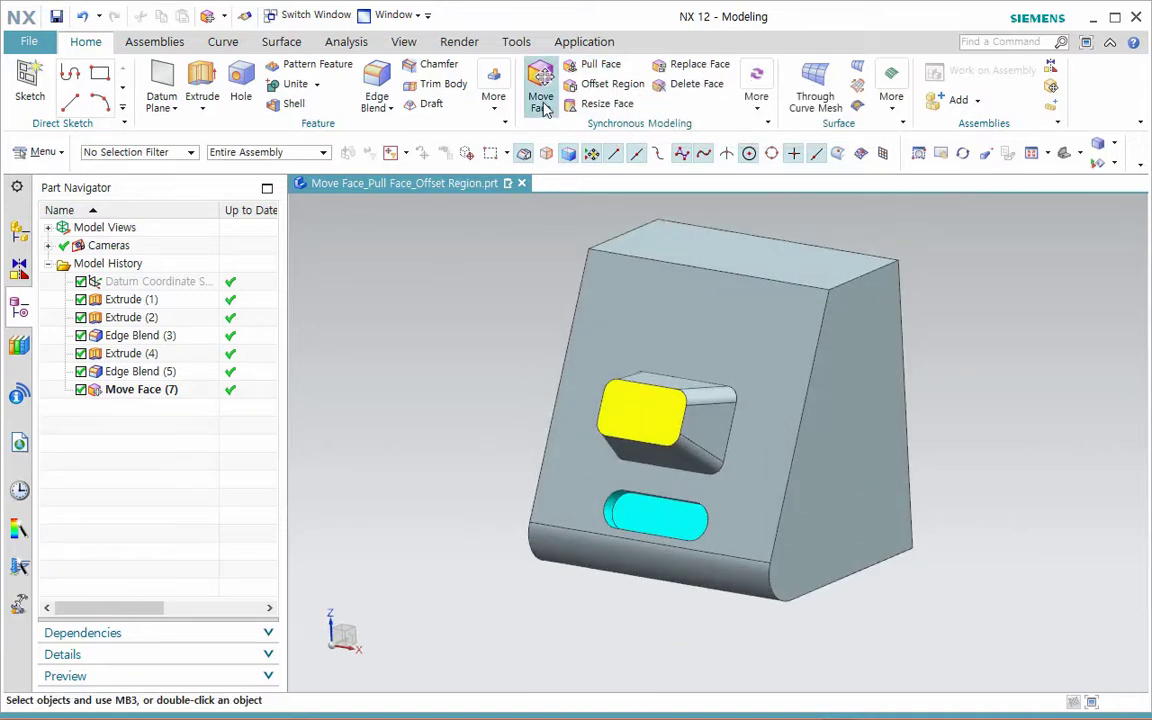
click(605, 84)
scroll(640, 565, up, 2)
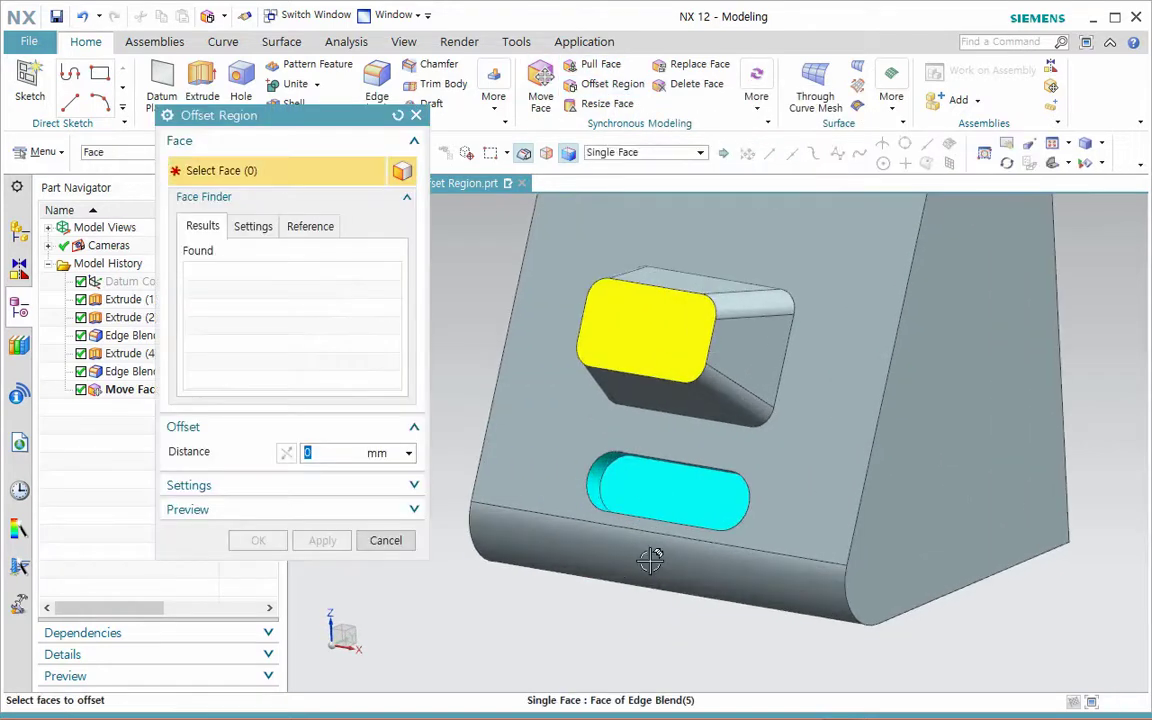
click(611, 494)
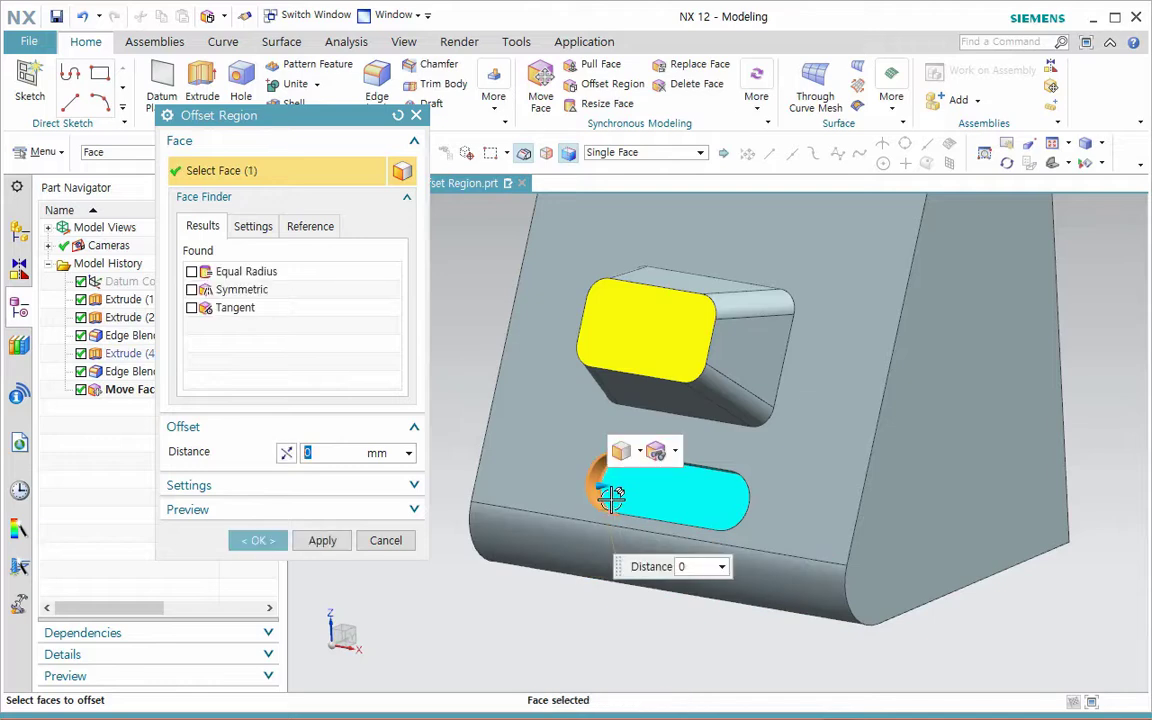
click(641, 451)
click(660, 628)
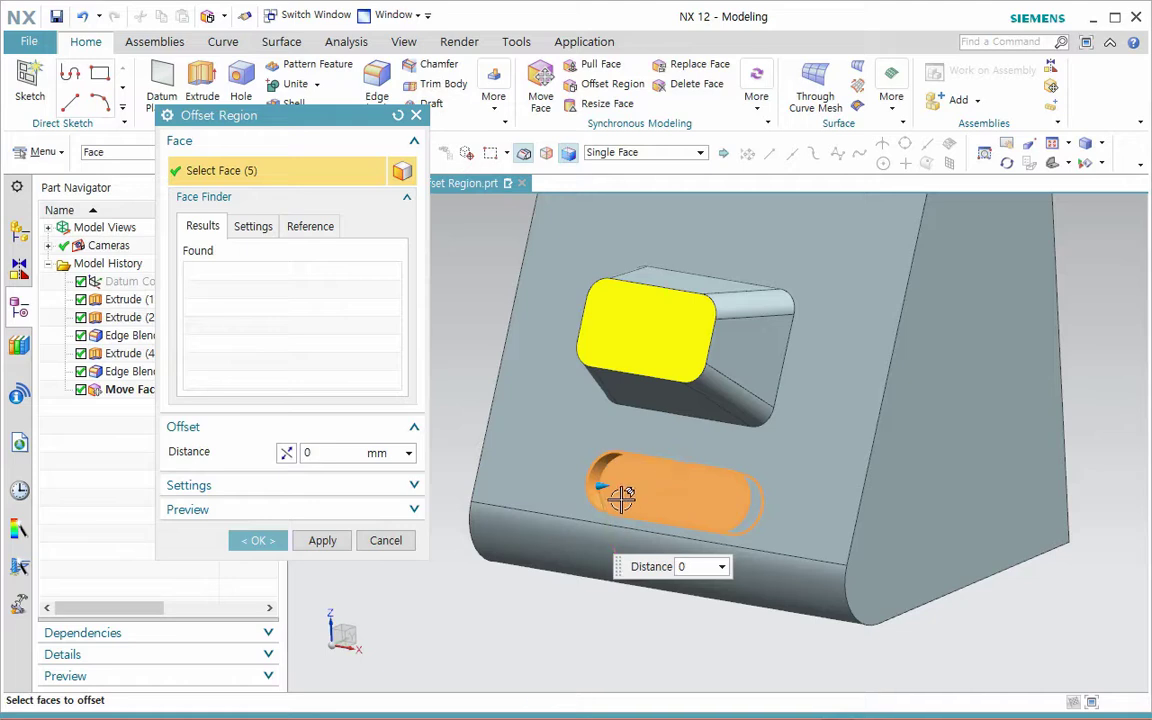
drag(629, 500, 594, 506)
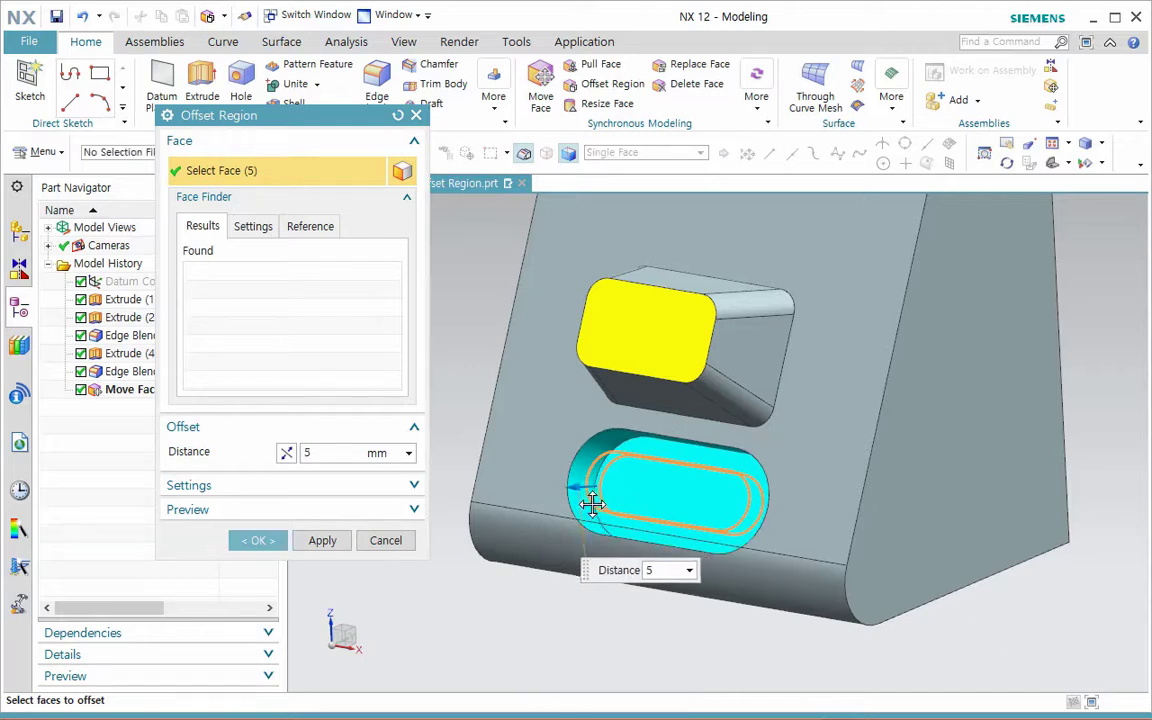
Try reversing the slot's offset direction back and forth, set the distance to 2 mm, and cancel the Offset Region.
click(287, 453)
click(287, 453)
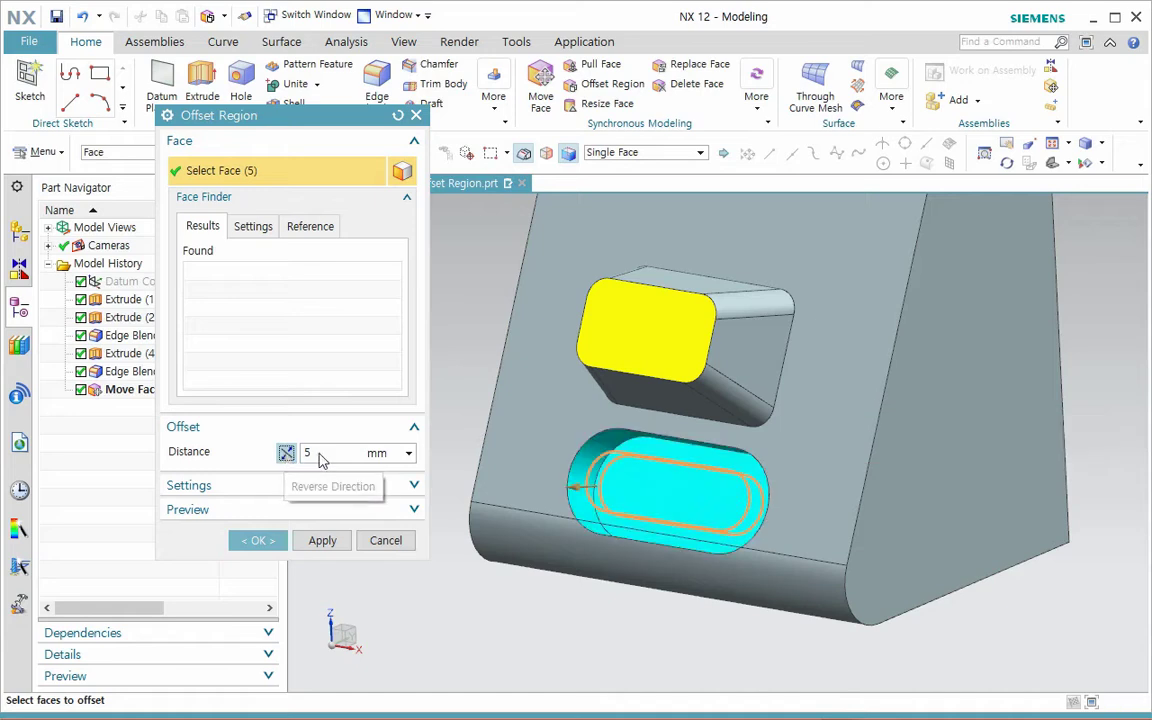
key(Tab)
click(287, 456)
click(287, 455)
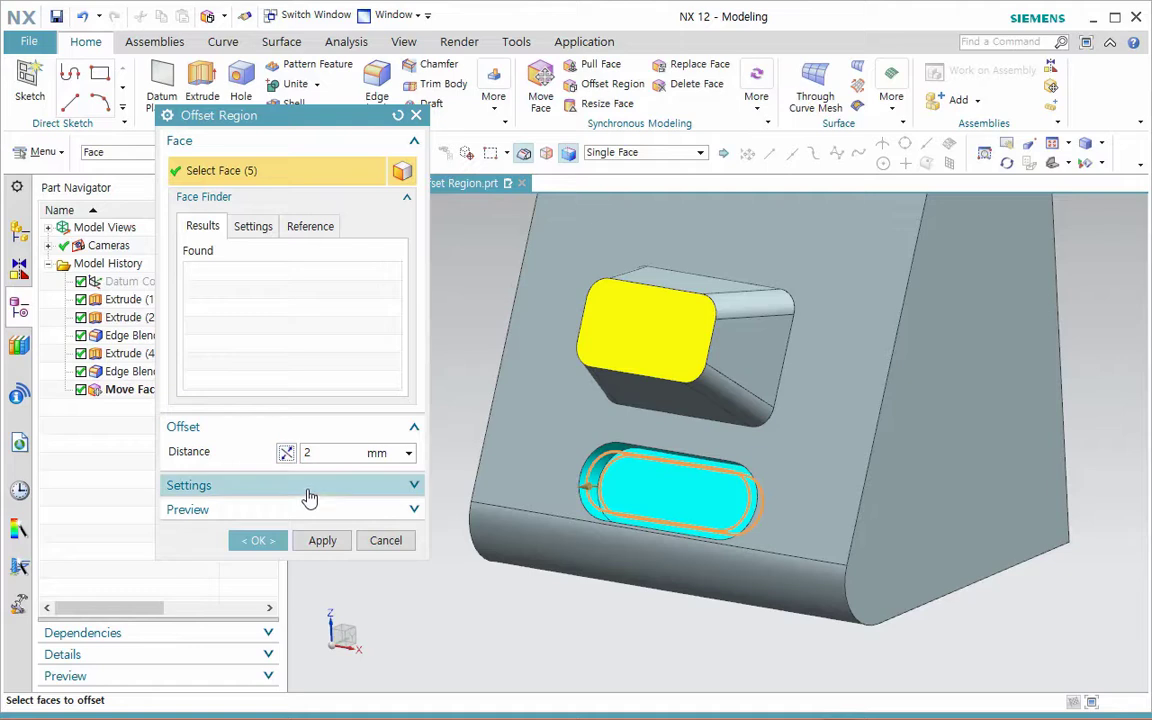
click(384, 541)
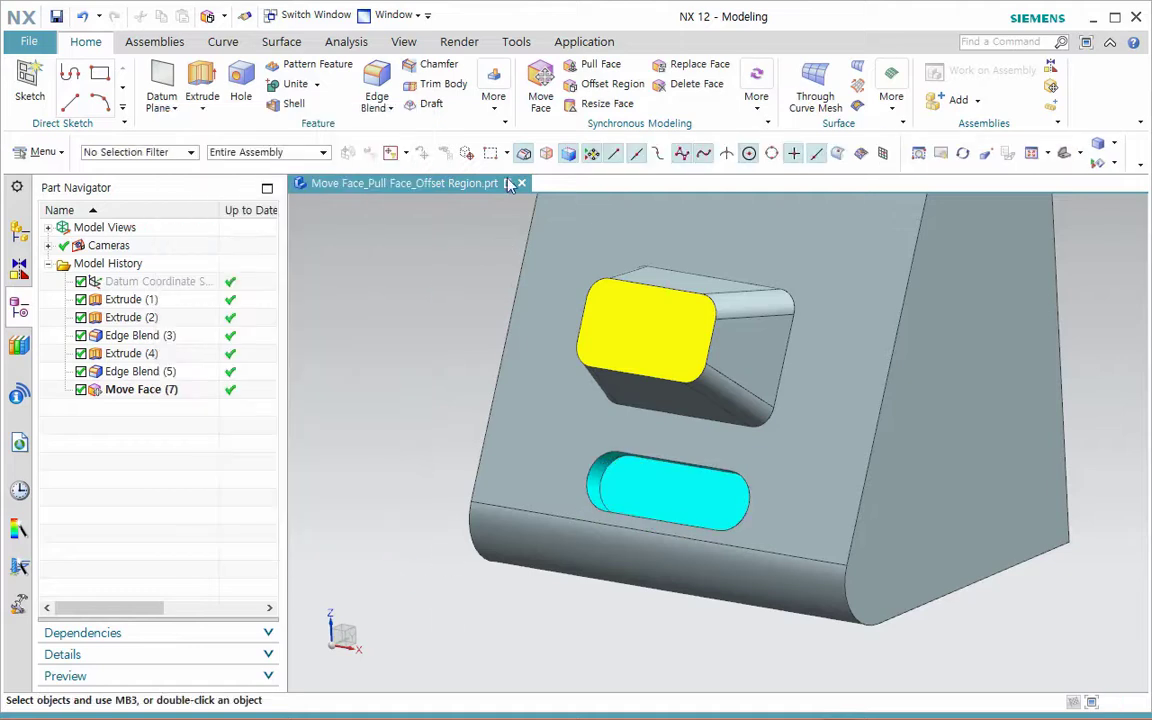
Try shifting the Slot Faces selection sideways by about 1 mm with Move Face, and cancel.
click(556, 104)
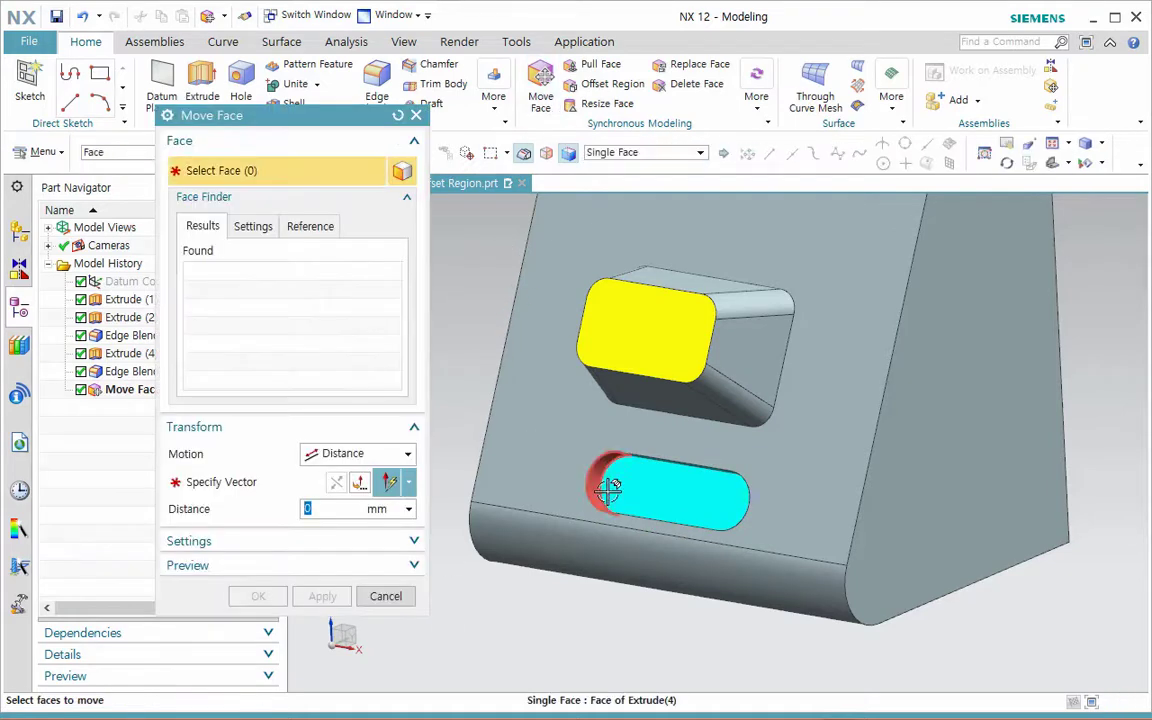
click(609, 489)
click(636, 443)
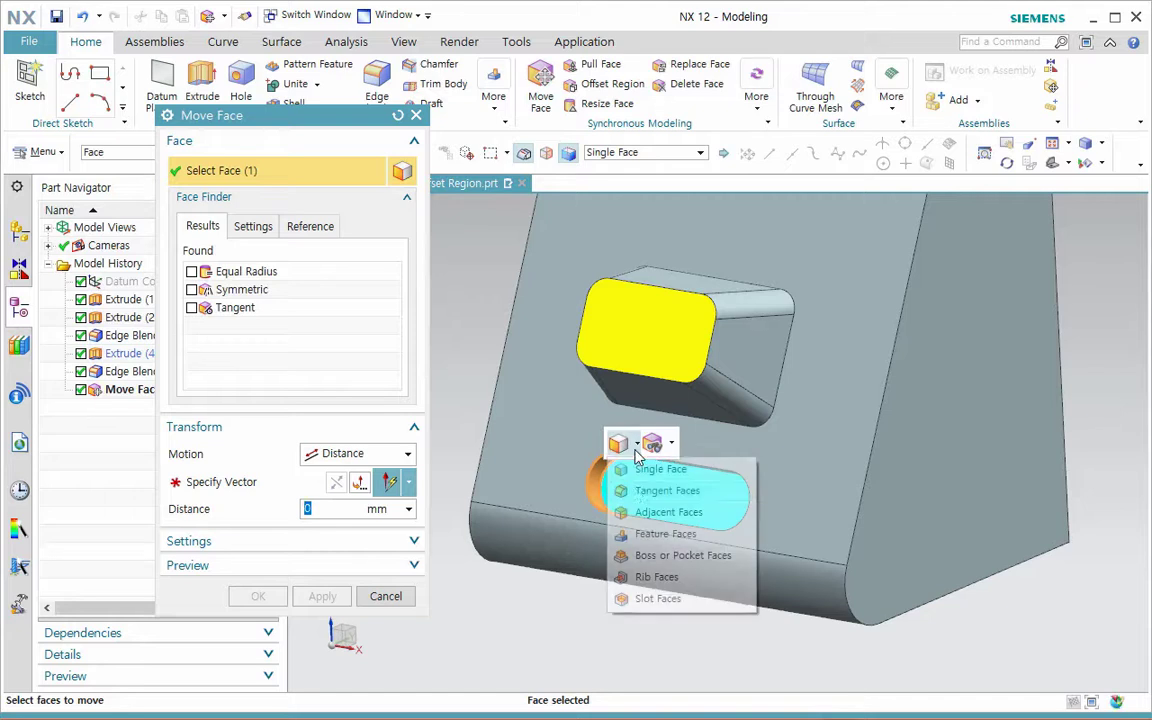
click(645, 602)
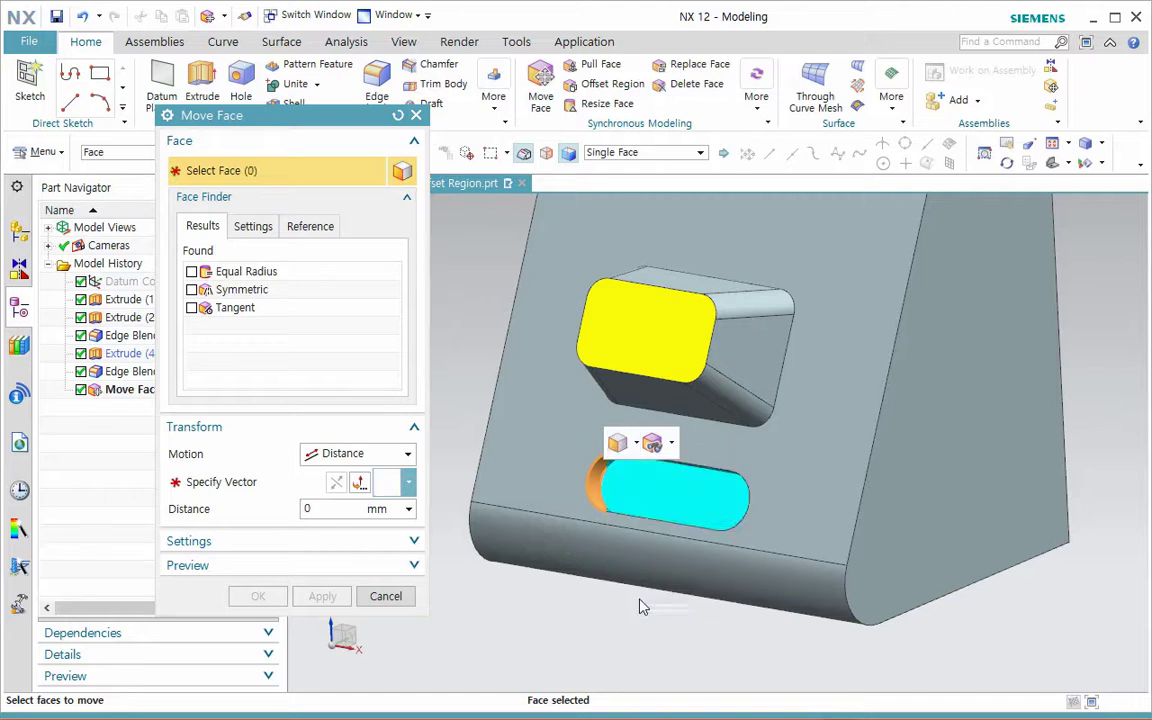
click(233, 481)
click(779, 491)
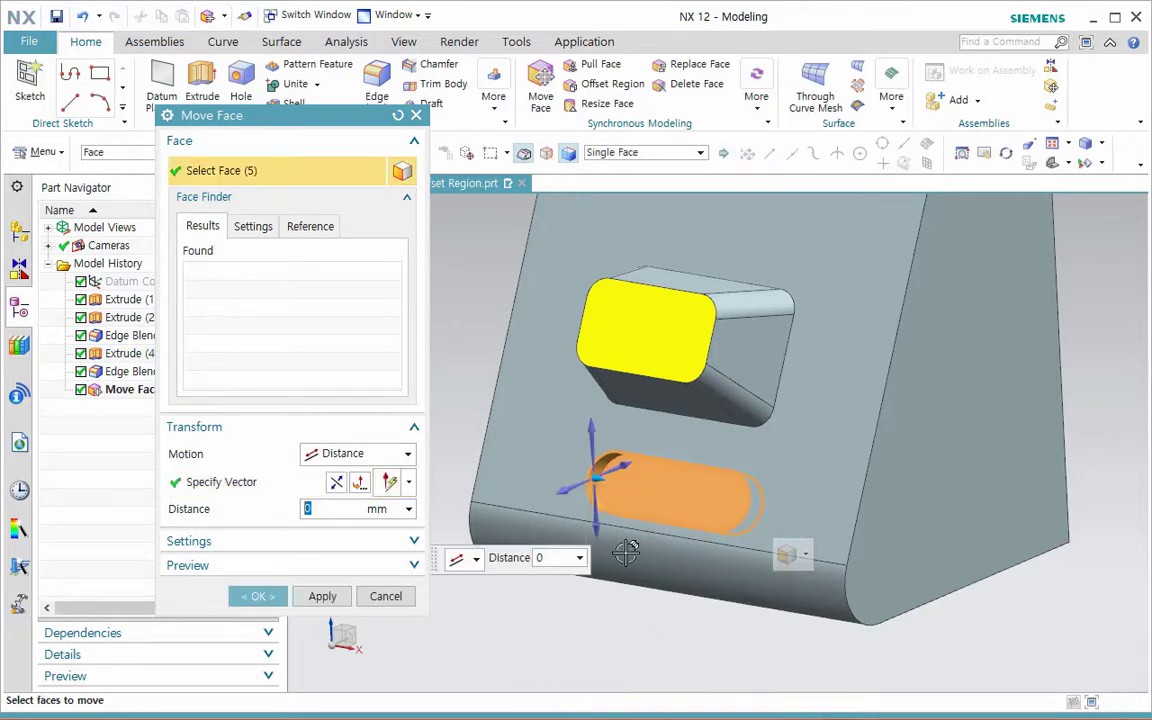
mouse_move(609, 481)
mouse_down()
mouse_move(674, 517)
mouse_move(550, 496)
mouse_move(596, 478)
mouse_up()
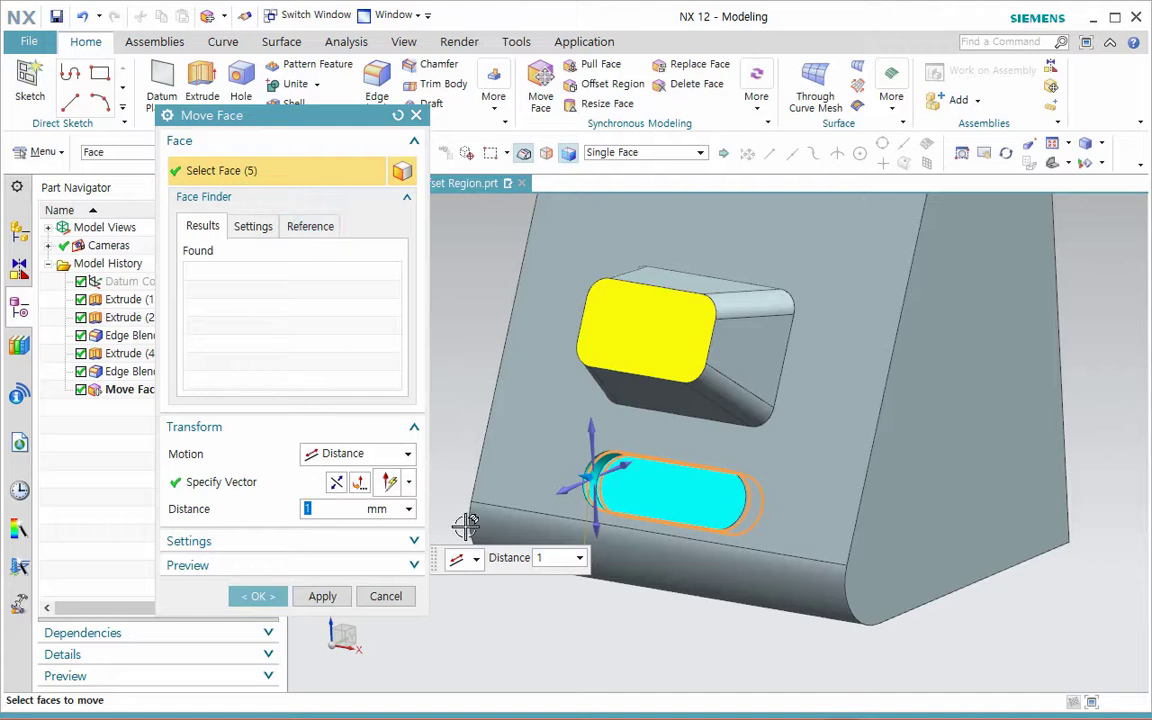
click(385, 596)
scroll(535, 566, down, 3)
mouse_move(535, 566)
middle_down()
mouse_move(544, 585)
mouse_move(556, 565)
middle_up()
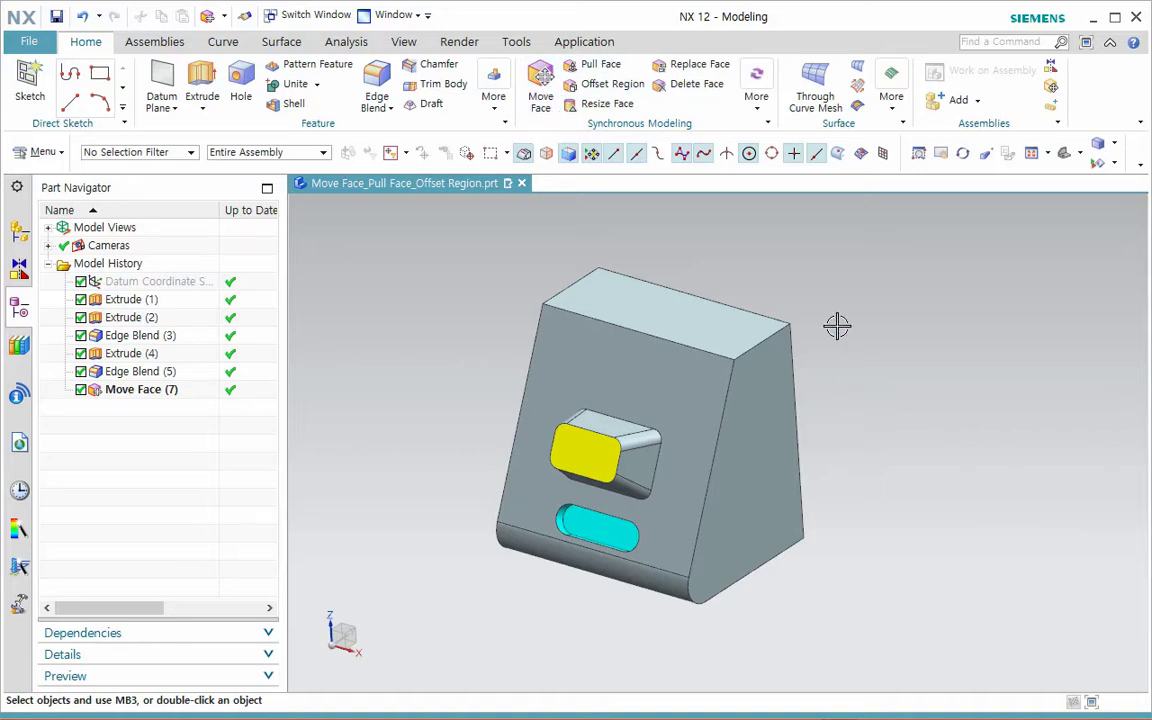
mouse_move(883, 458)
middle_down()
mouse_move(872, 455)
mouse_move(882, 458)
middle_up()
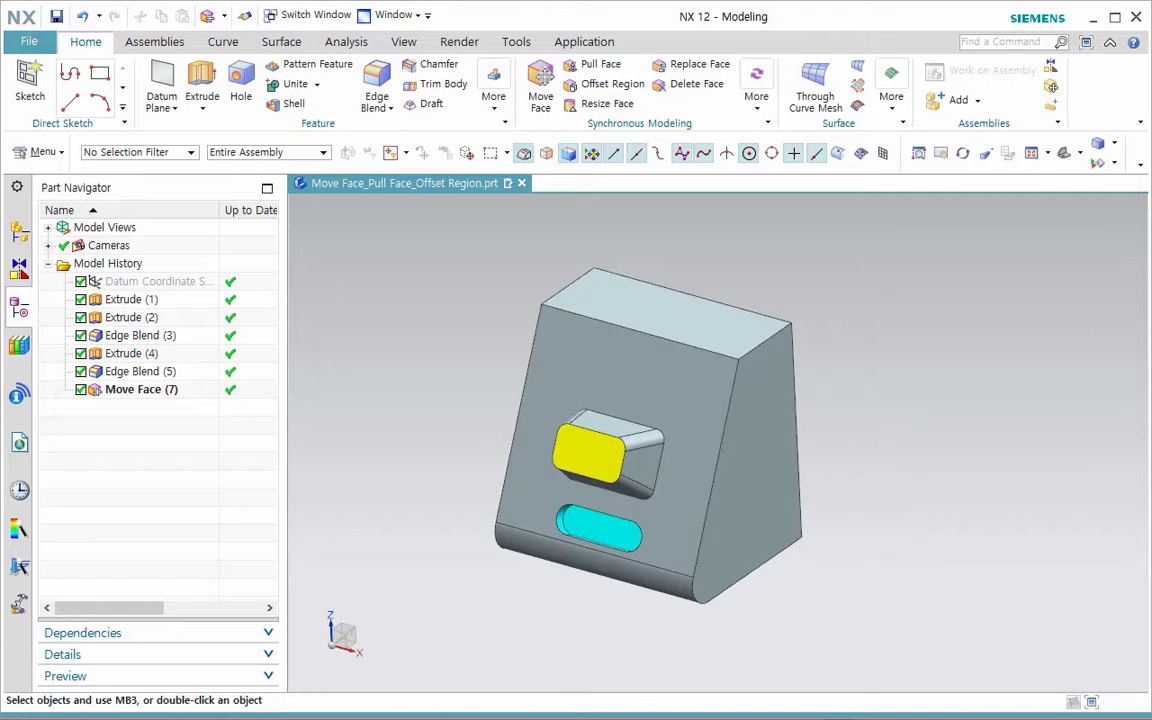
Switch to the PowerPoint lecture notes, view slide 5 on Move Face, and return to the command comparison on slide 4.
key(alt+Tab)
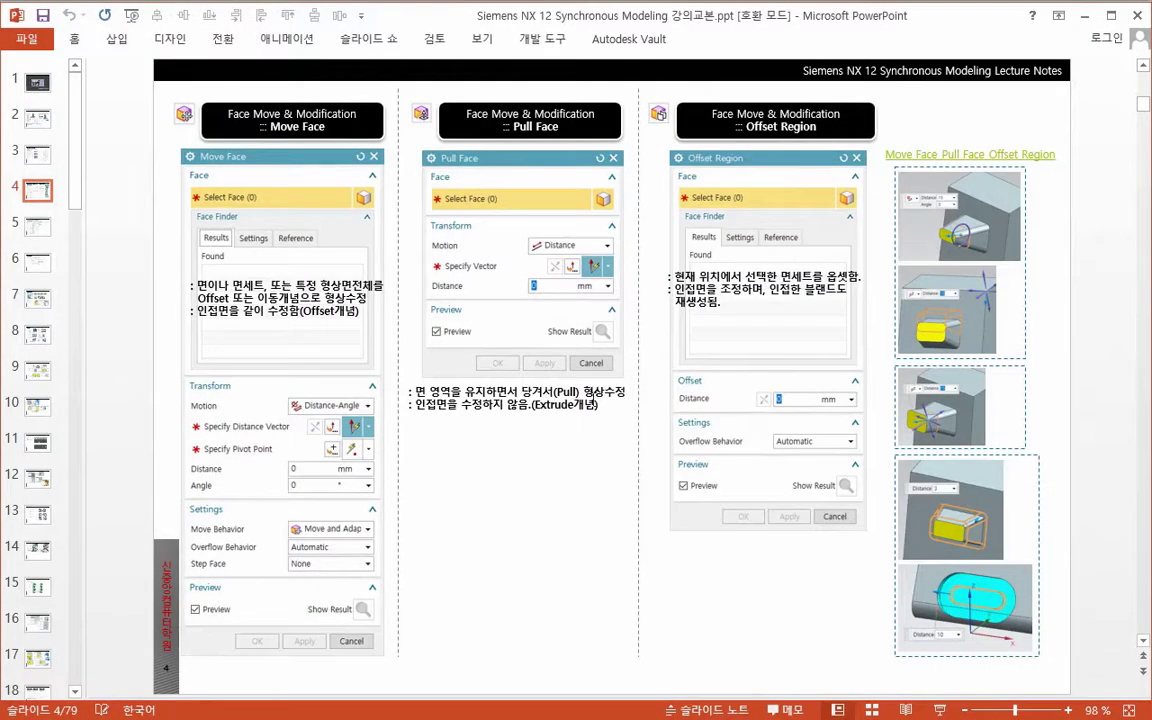
click(37, 227)
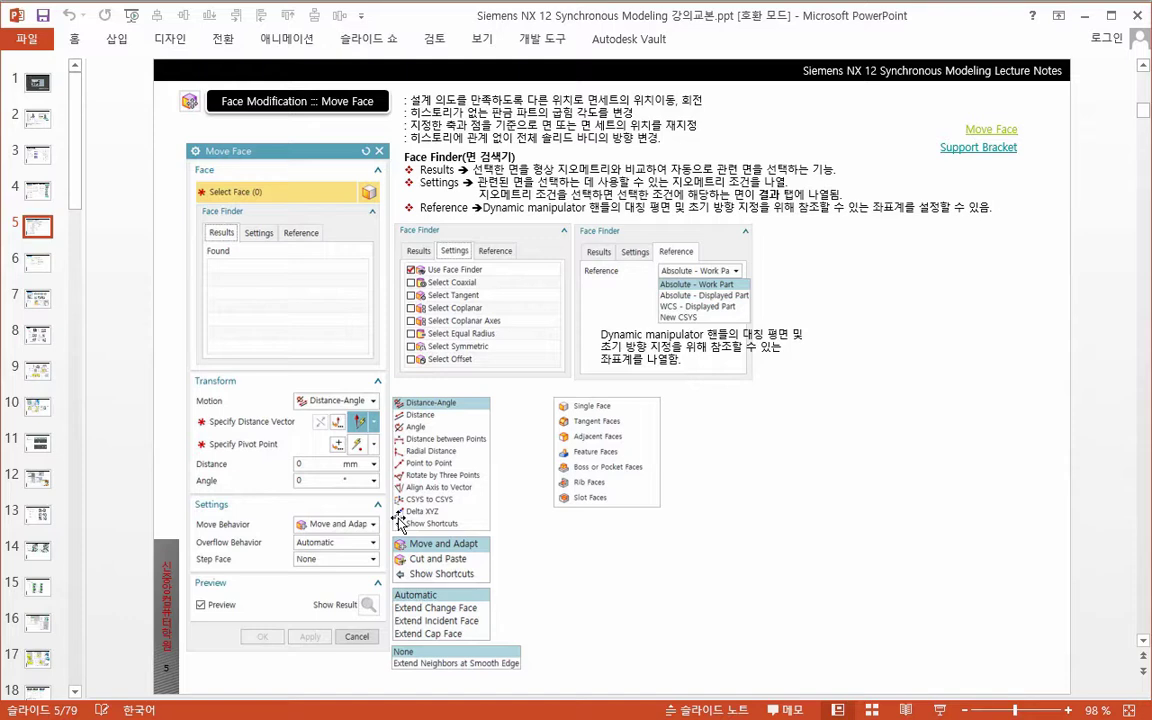
click(36, 195)
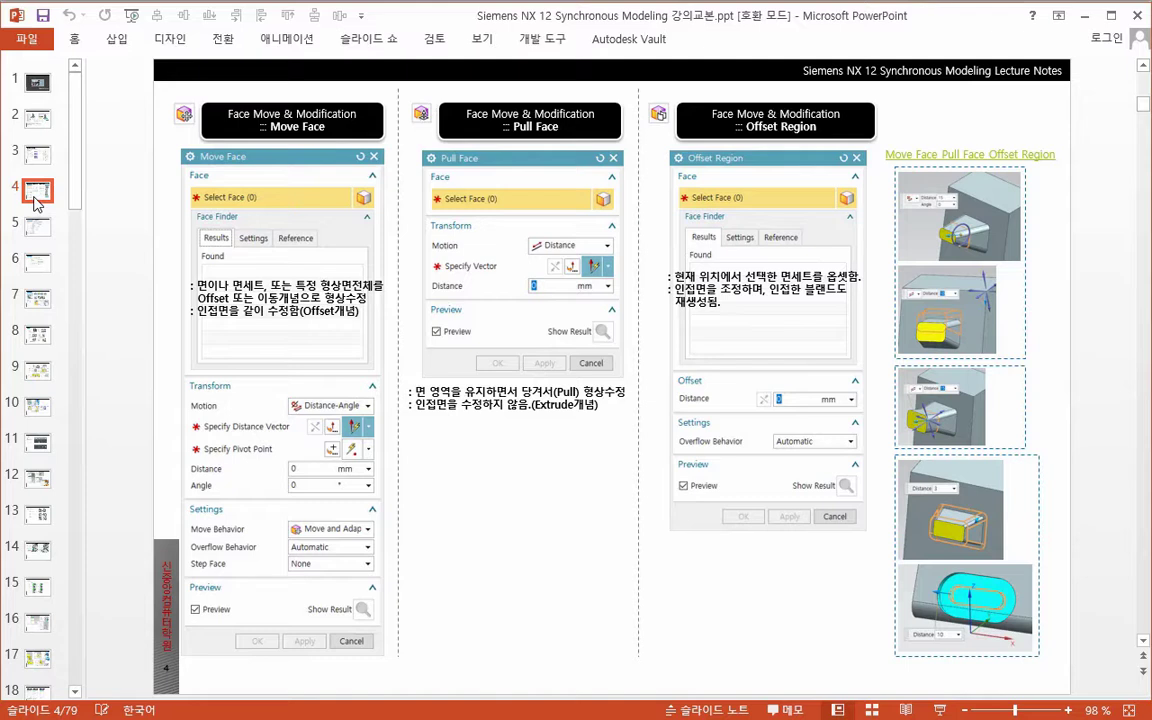